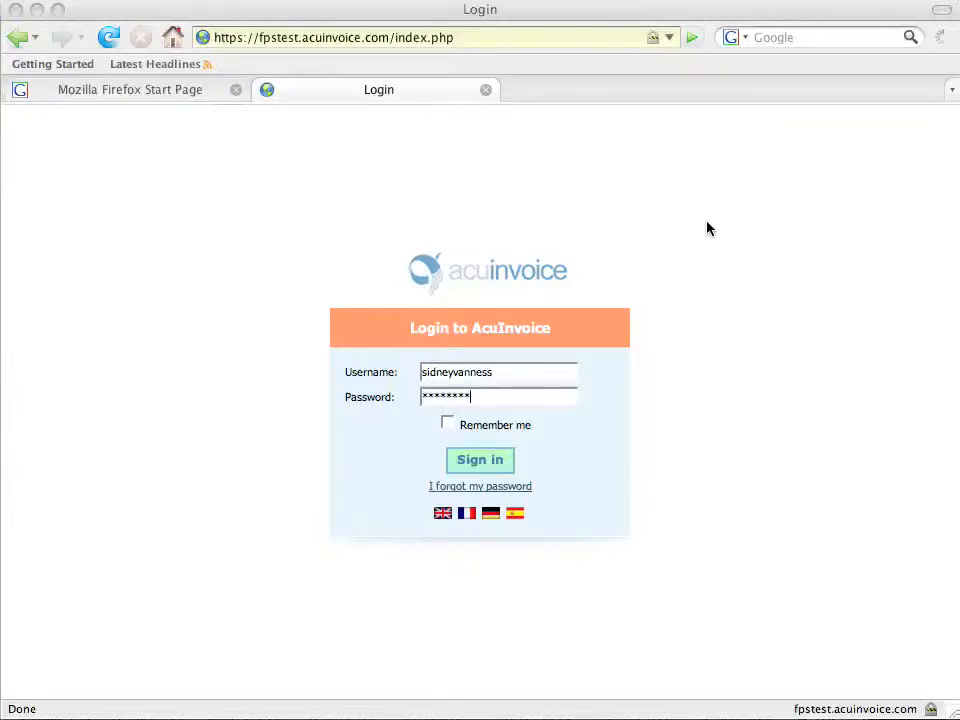
Submit the AcuInvoice login and have Firefox save the password.
left_click(505, 465)
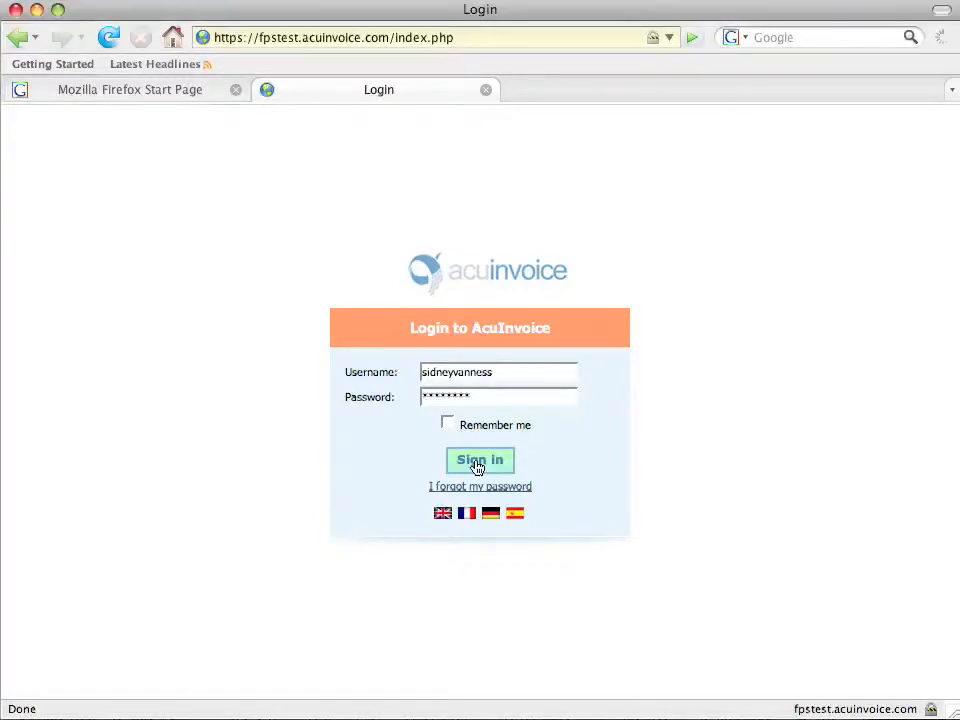
left_click(477, 465)
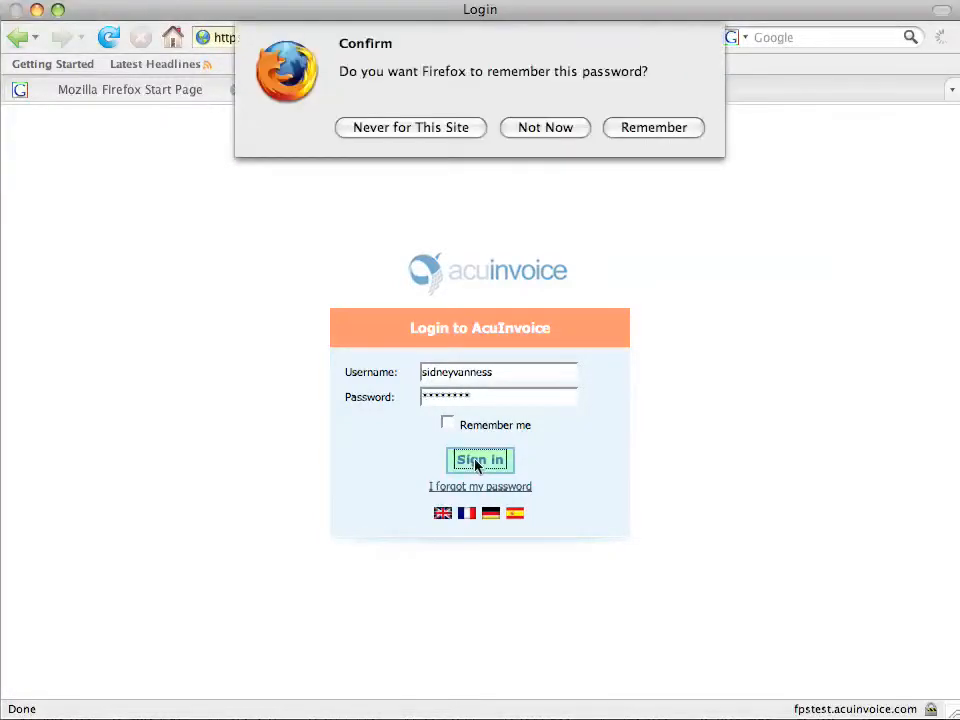
left_click(652, 133)
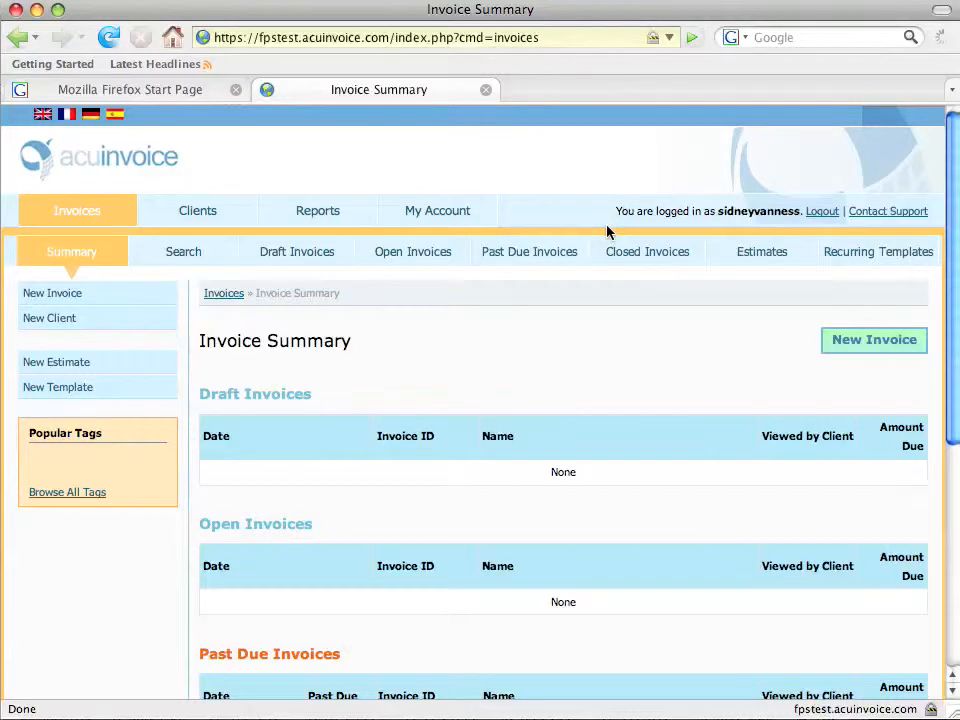
Scroll the Invoice Summary, then view the Clients page and the Account Management page.
scroll(607, 232, "down", 4)
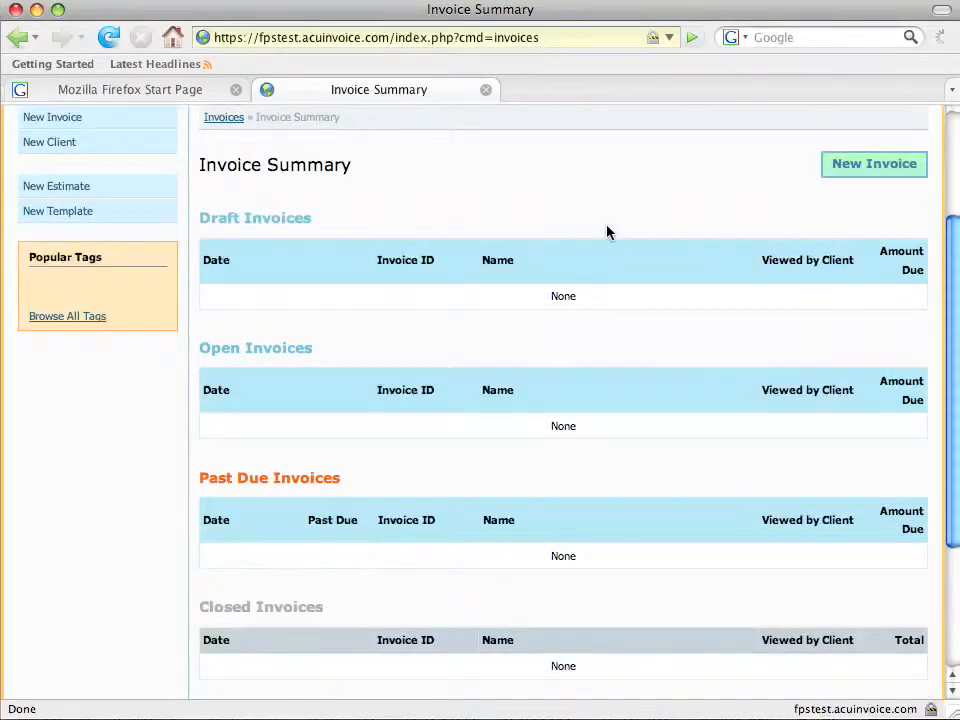
scroll(607, 232, "up", 4)
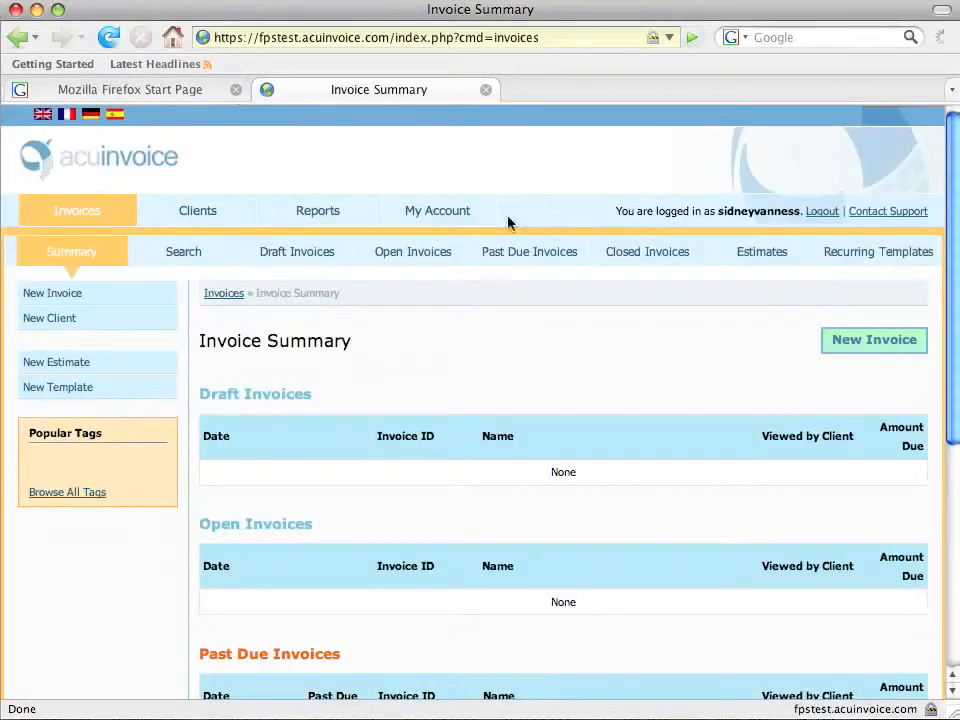
left_click(198, 212)
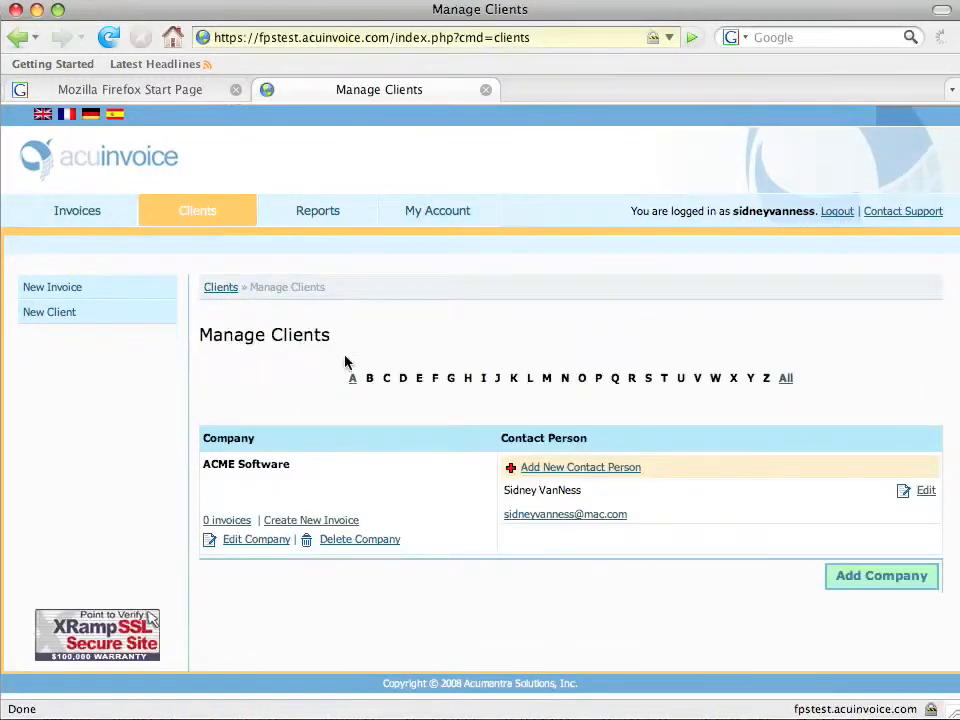
left_click(424, 207)
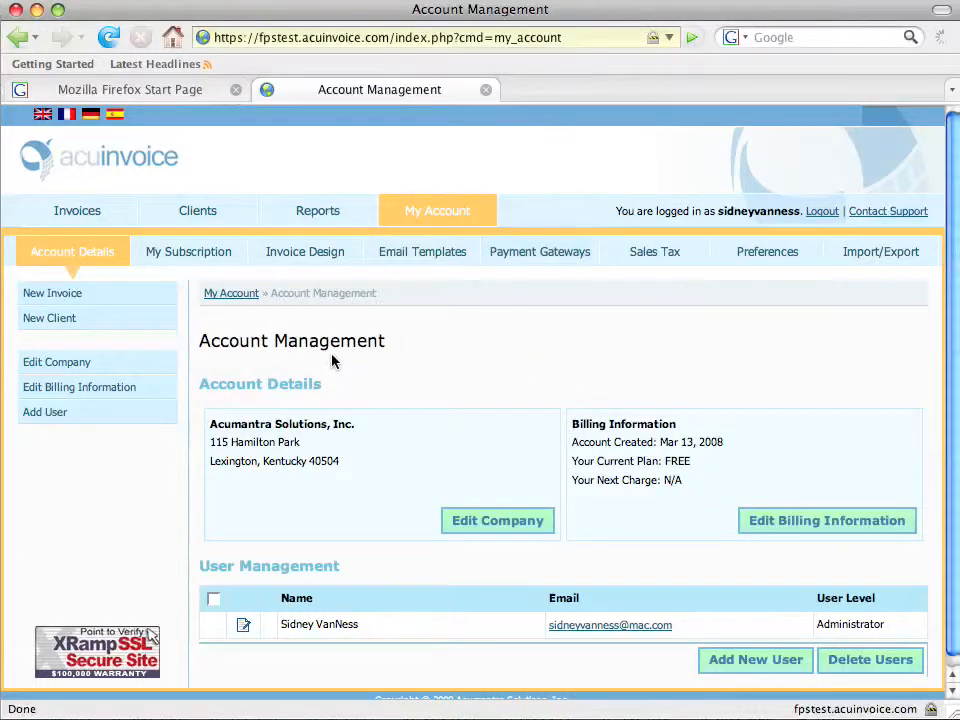
Start a new invoice for client ACME Software with sales tax turned off.
left_click(62, 294)
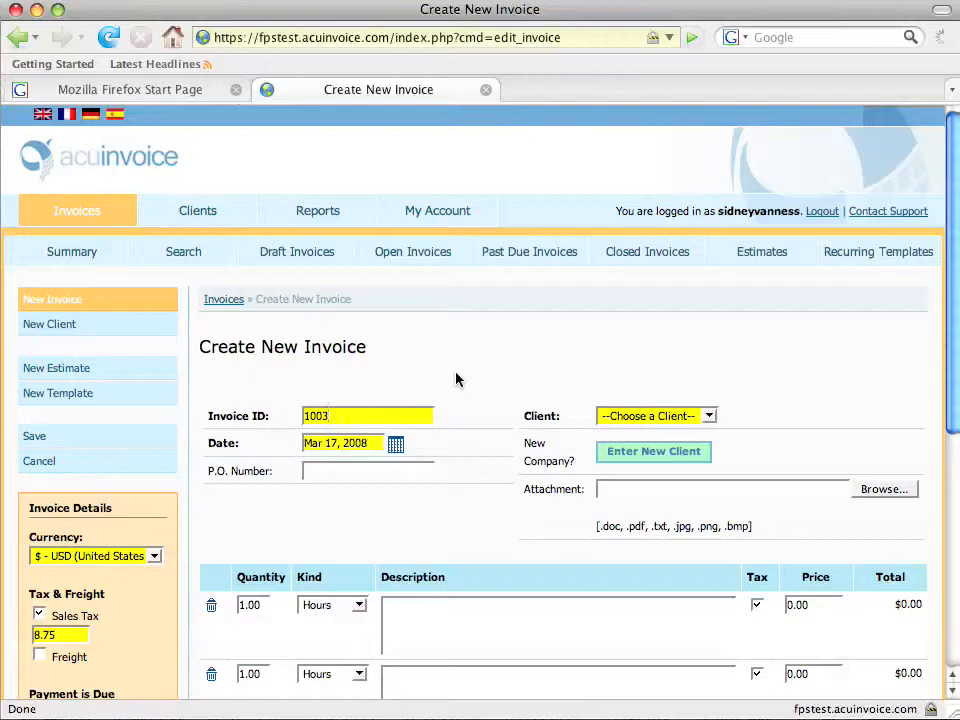
scroll(456, 379, "down", 1)
scroll(456, 379, "down", 1)
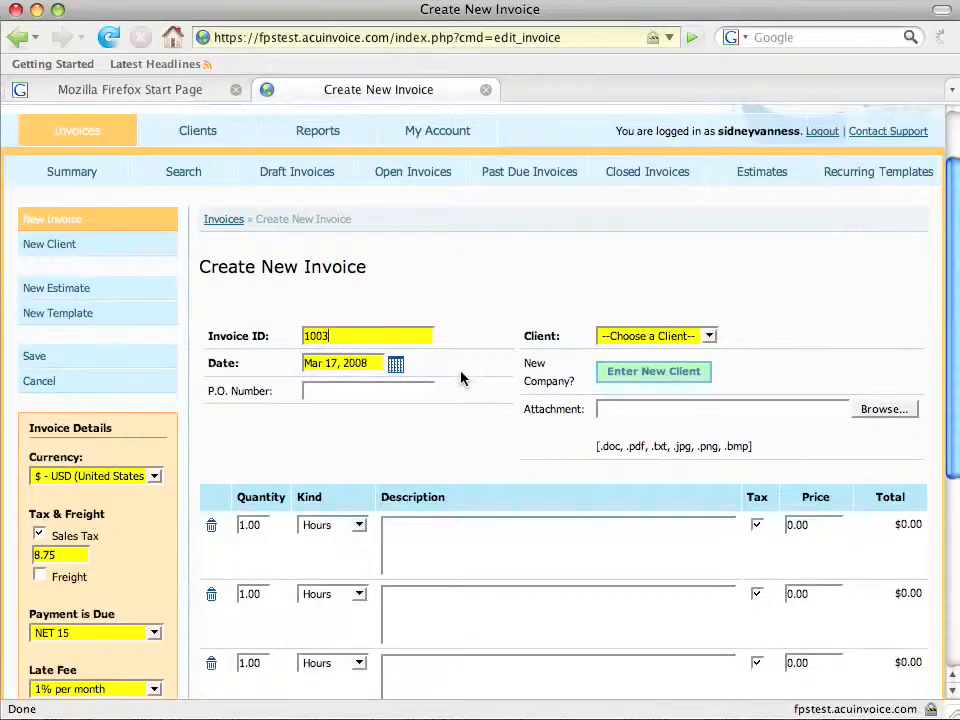
left_click(681, 342)
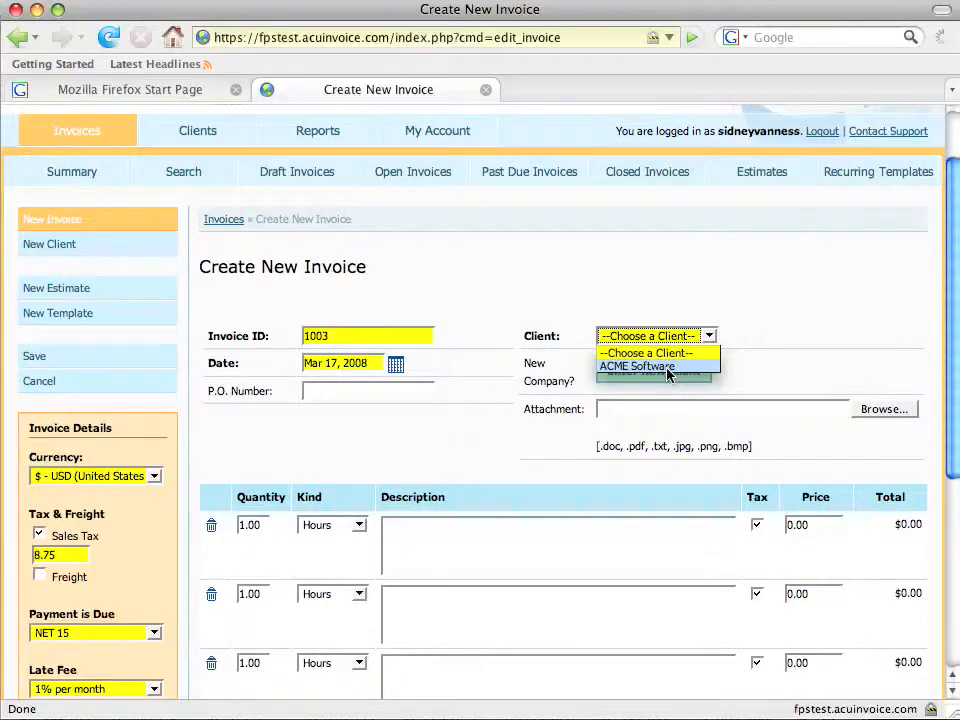
left_click(667, 368)
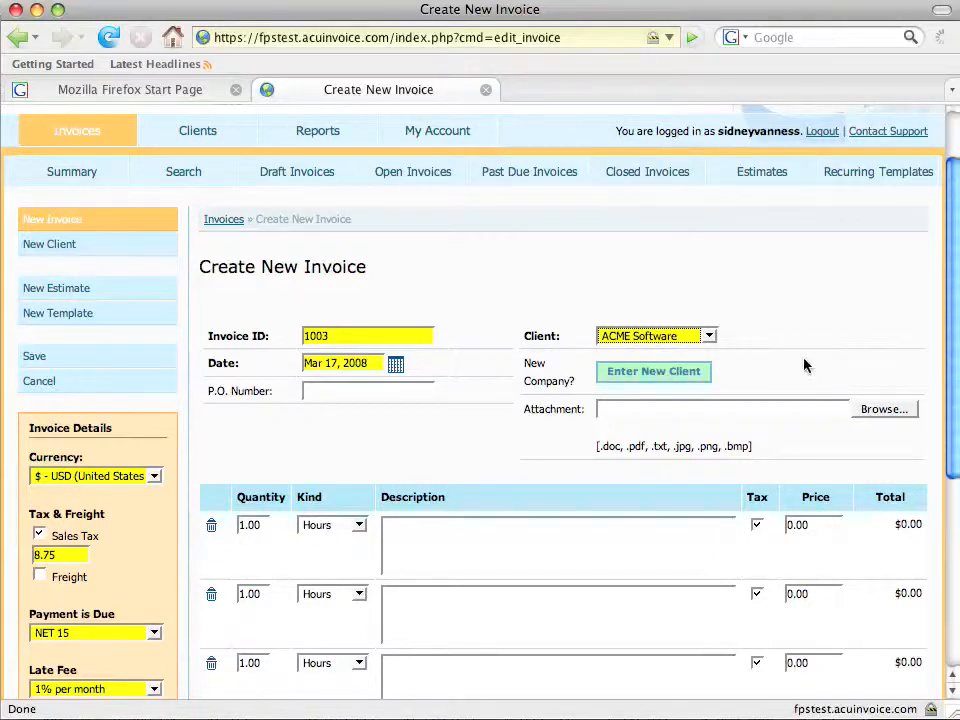
scroll(810, 364, "down", 3)
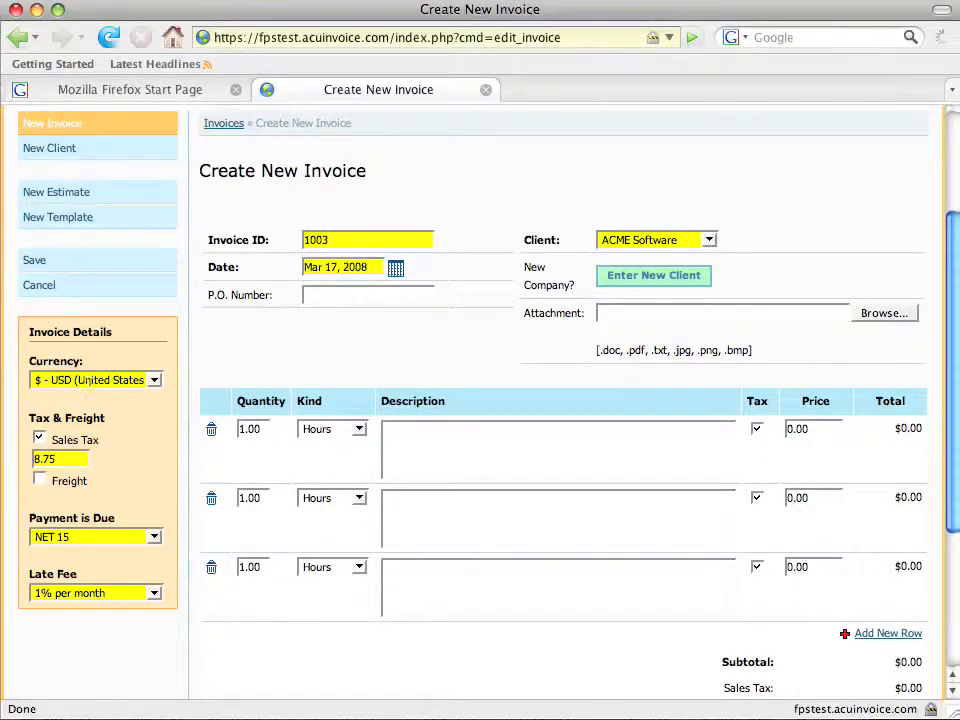
left_click(40, 438)
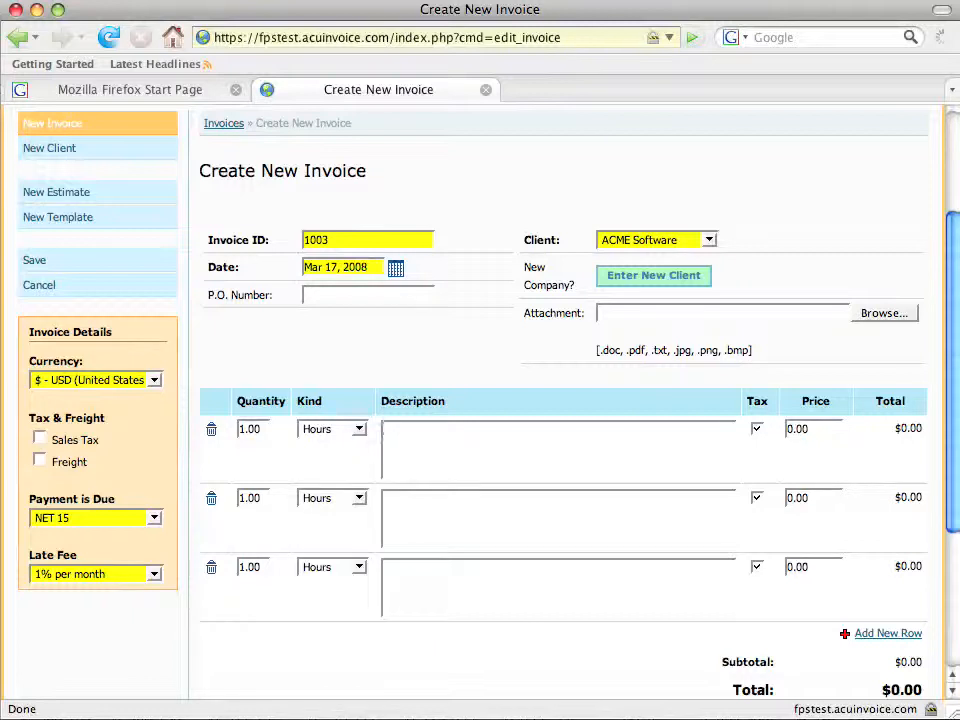
Add a first line item 'Test Item' priced at 1.00.
left_click(383, 429)
type("Test Item")
key("Tab")
type("1.00")
key("Tab")
Add the note 'Here is your invoice' and save the invoice.
scroll(519, 396, "down", 5)
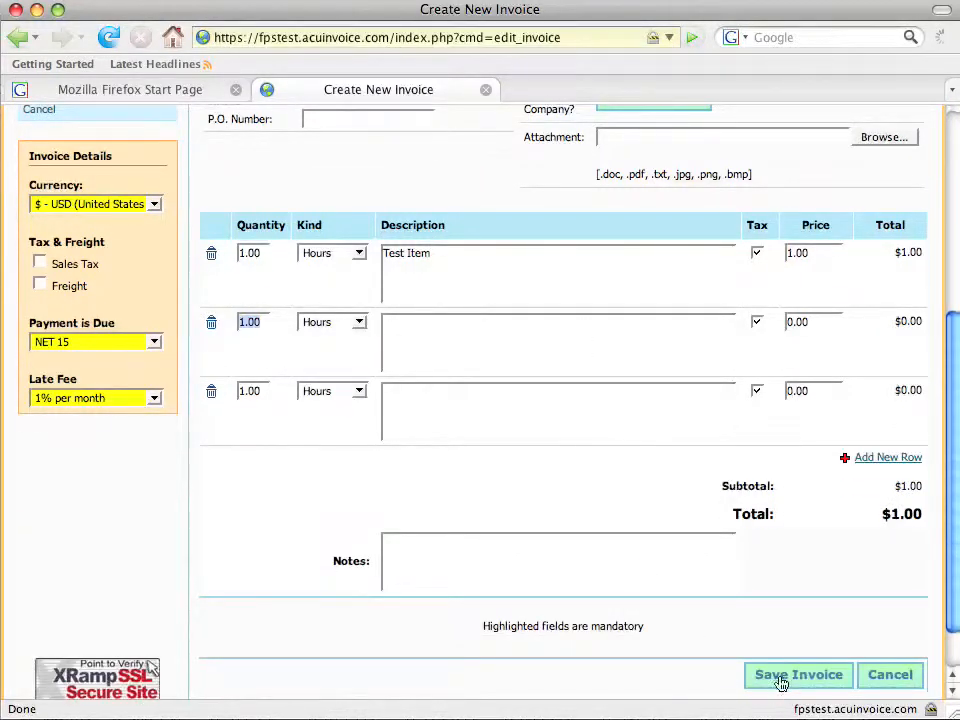
left_click(384, 541)
type("Here is your invoice")
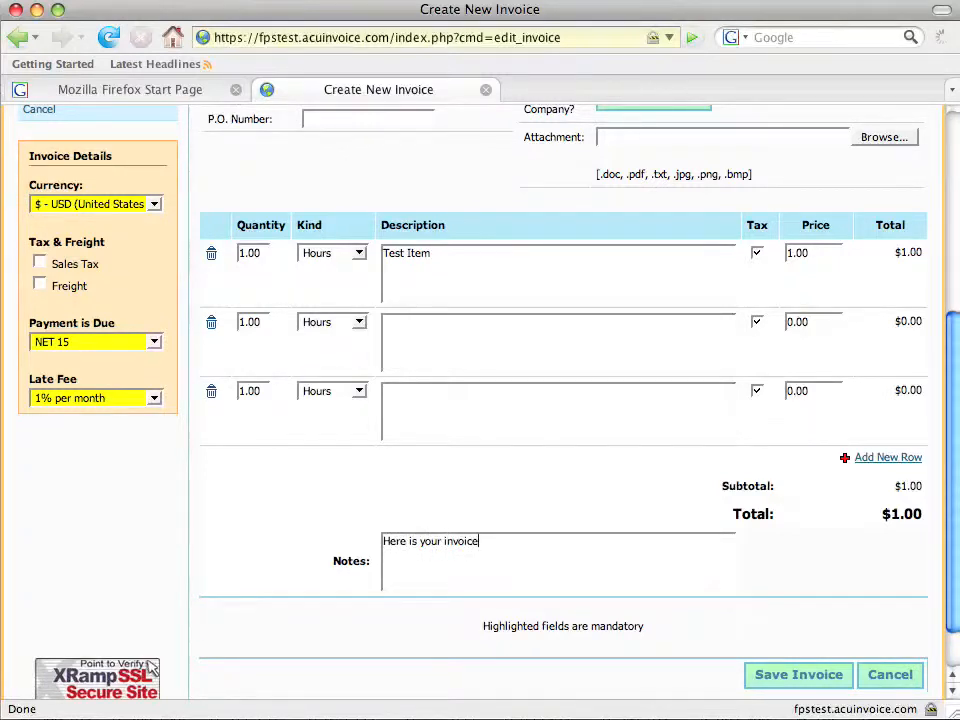
left_click(784, 675)
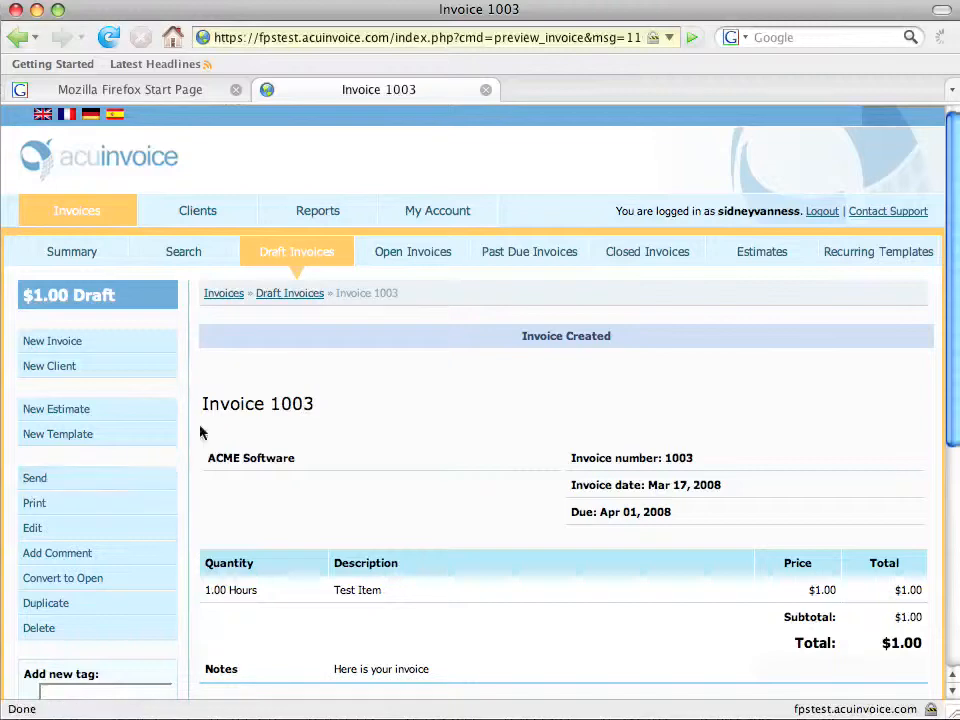
Review draft invoice 1003 at $1.00 and bring up its Send Invoice form.
scroll(460, 420, "down", 5)
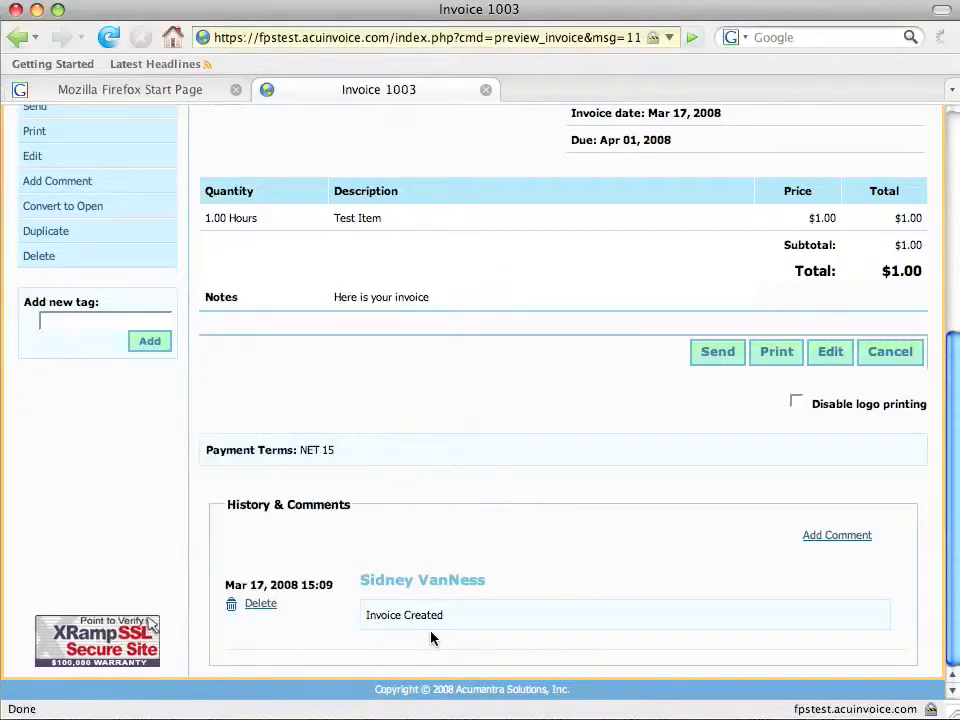
left_click(720, 356)
Write the message 'Thanks for your business.' and enable Amazon.com payment for invoice 1003.
scroll(722, 360, "up", 5)
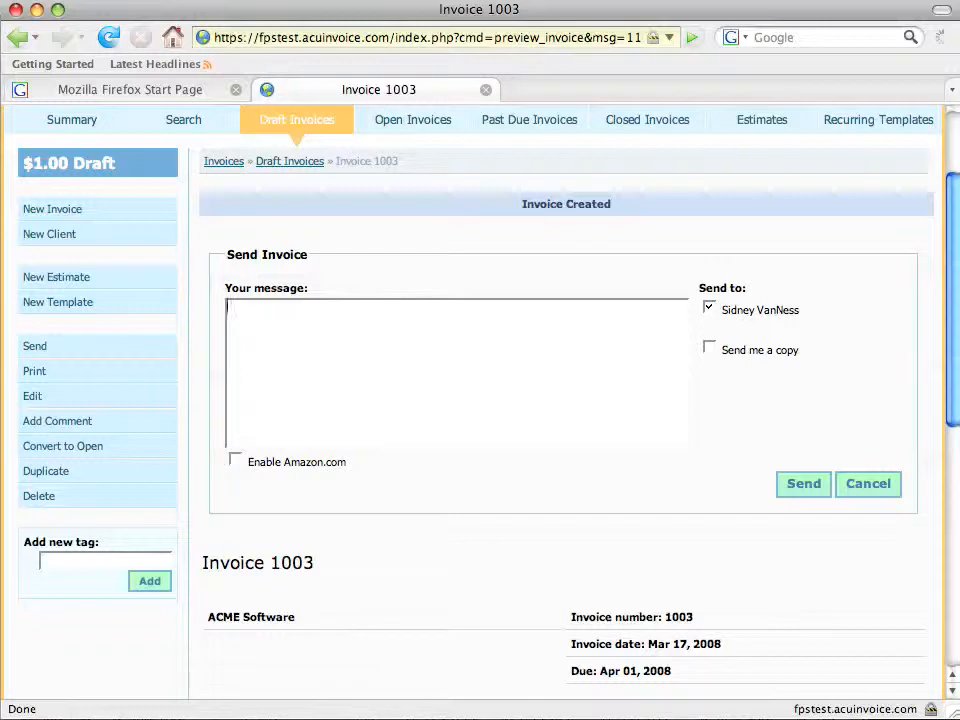
type("Thanks for your business.")
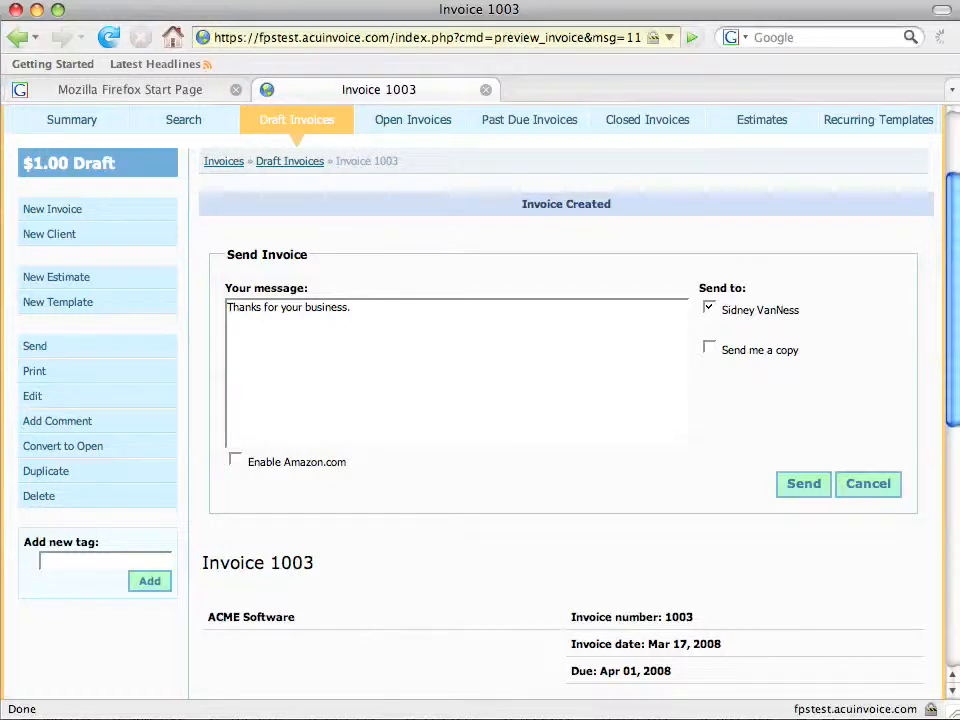
scroll(381, 369, "up", 3)
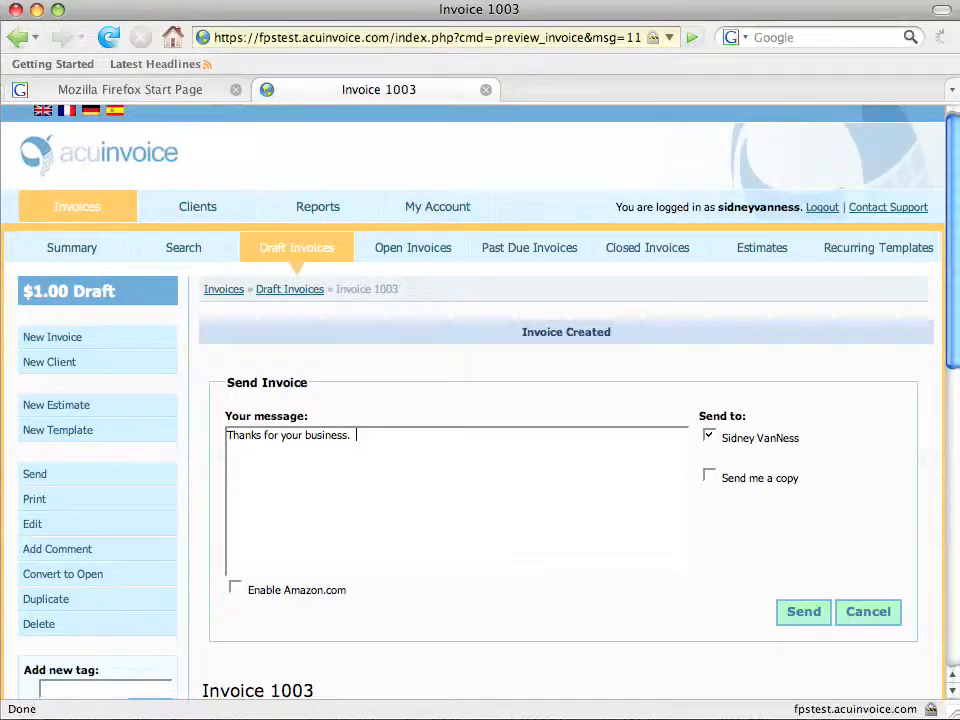
scroll(480, 400, "down", 1)
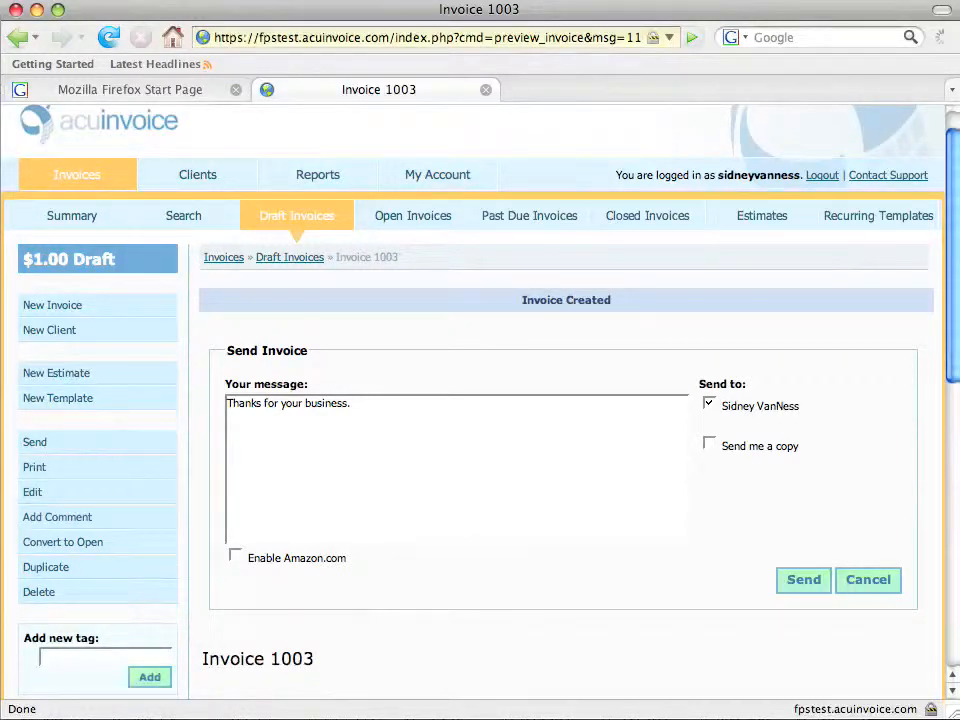
left_click(236, 557)
Send invoice 1003, check it under Open Invoices, and switch to Apple Mail.
left_click(797, 581)
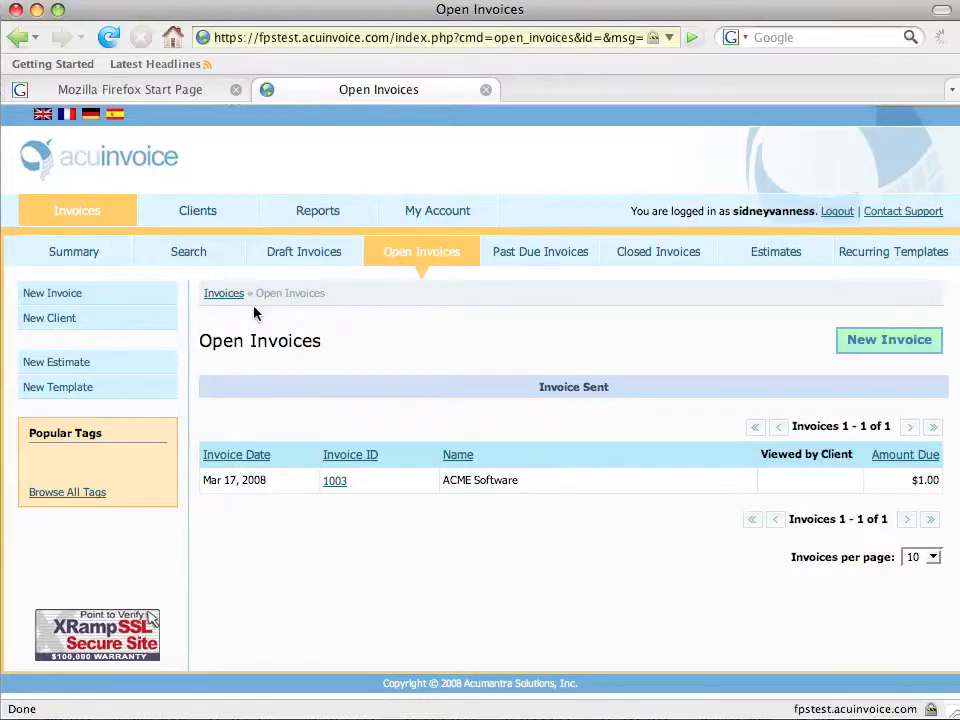
left_click(72, 212)
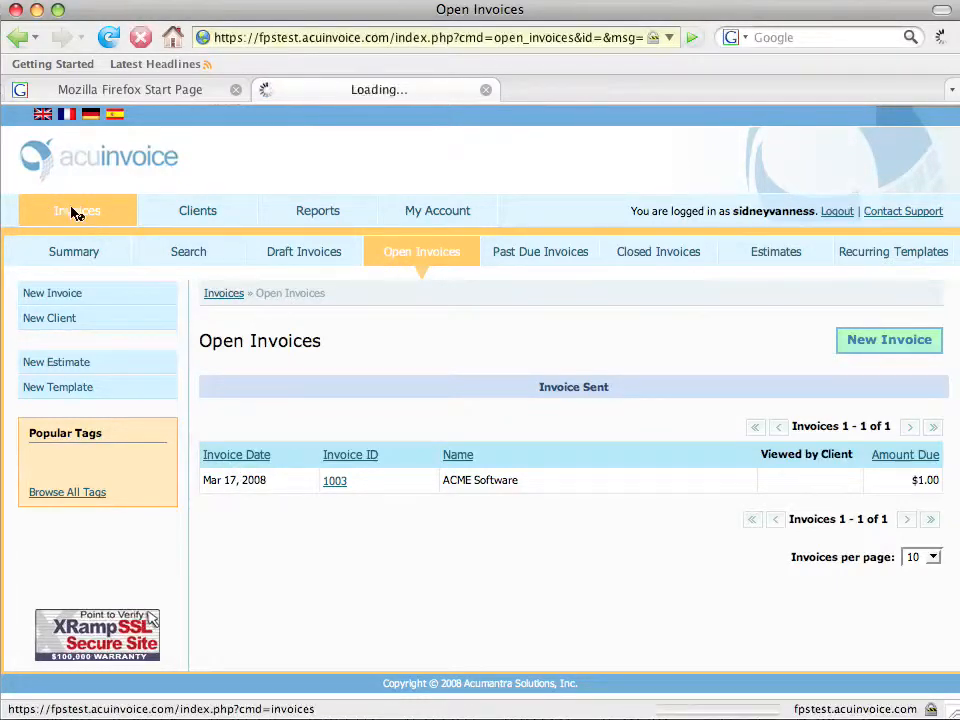
scroll(525, 354, "down", 3)
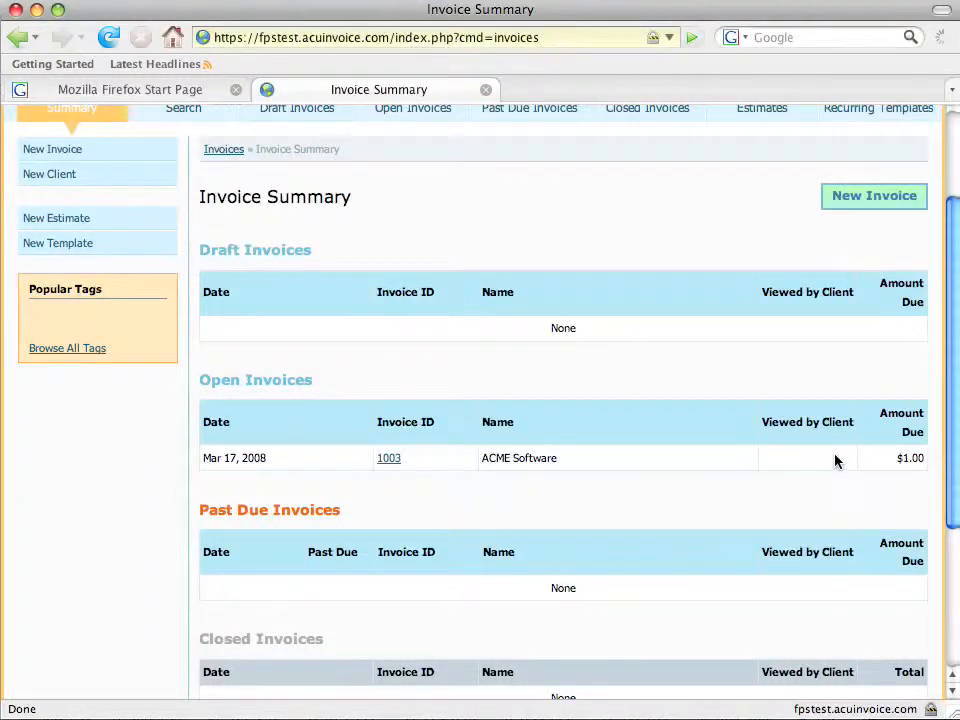
scroll(836, 460, "down", 1)
scroll(581, 435, "up", 1)
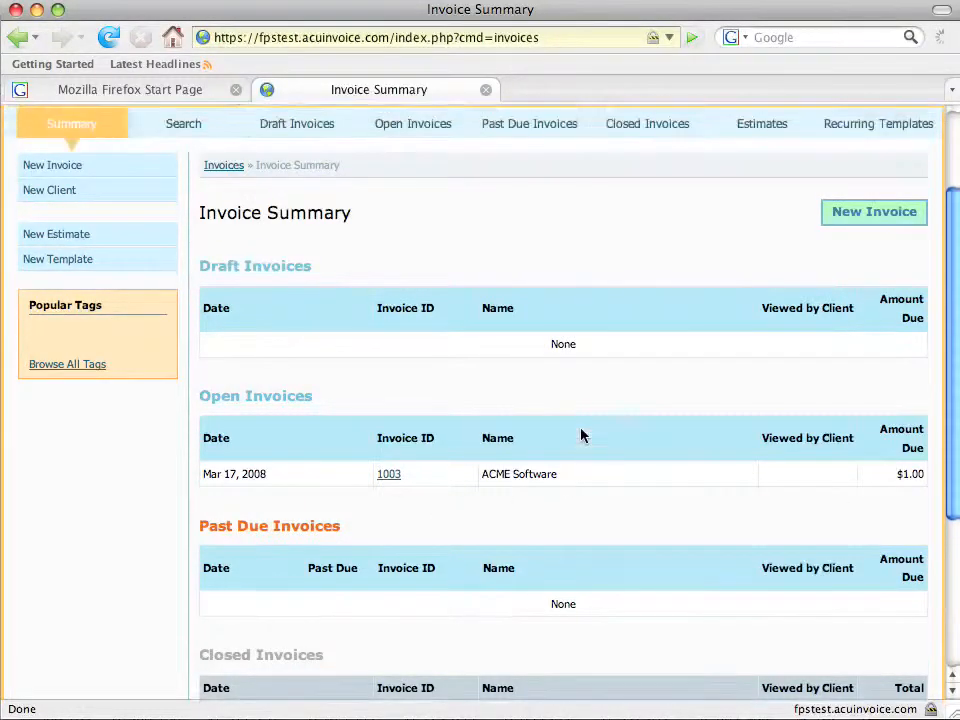
scroll(583, 436, "up", 3)
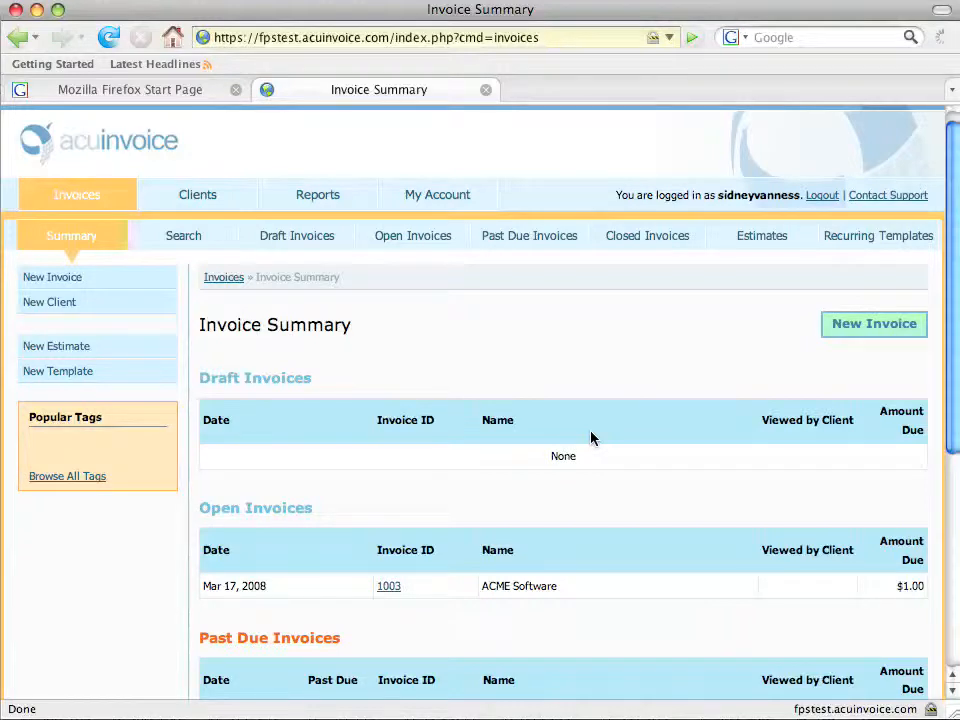
key("super+Tab")
key("super+Tab")
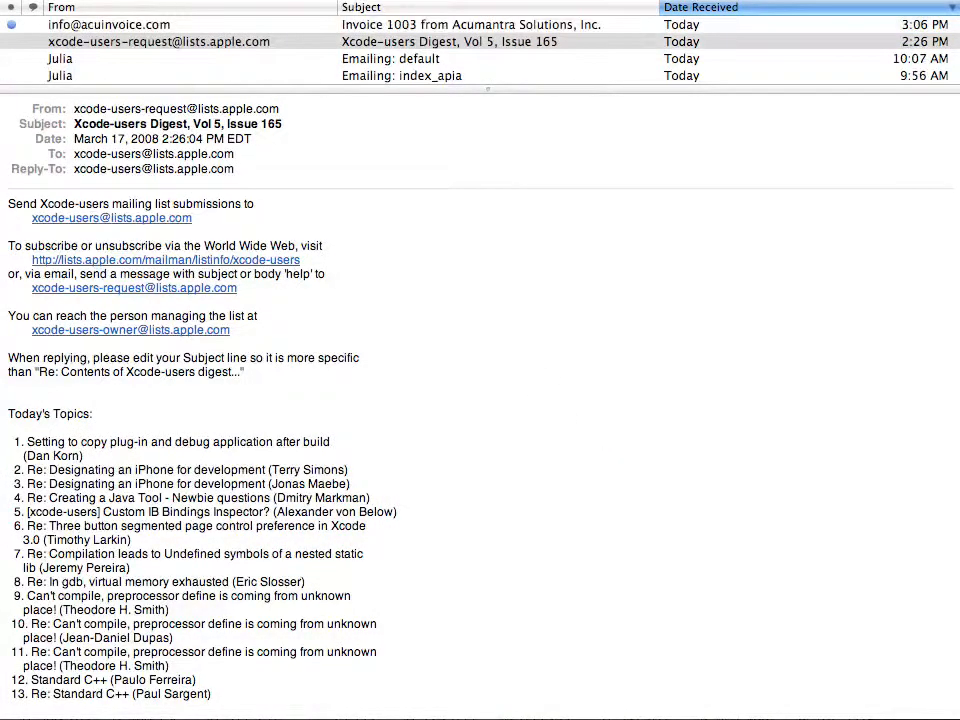
Select the invoice link in the Invoice 1003 email and target Firefox's start-page address bar.
left_click(345, 30)
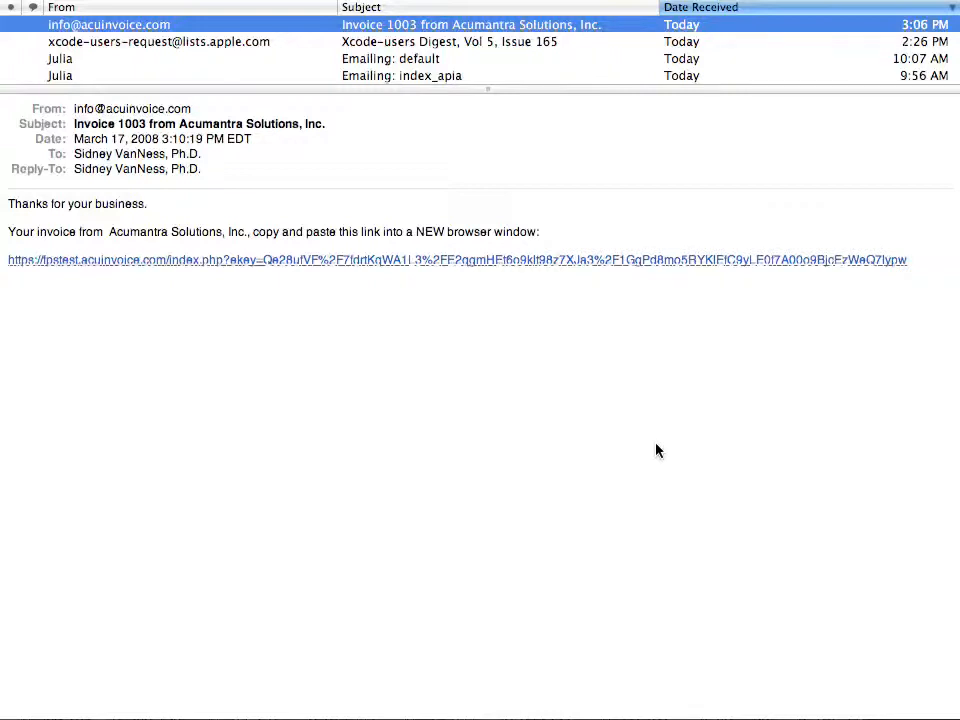
left_click_drag(907, 260, 6, 260)
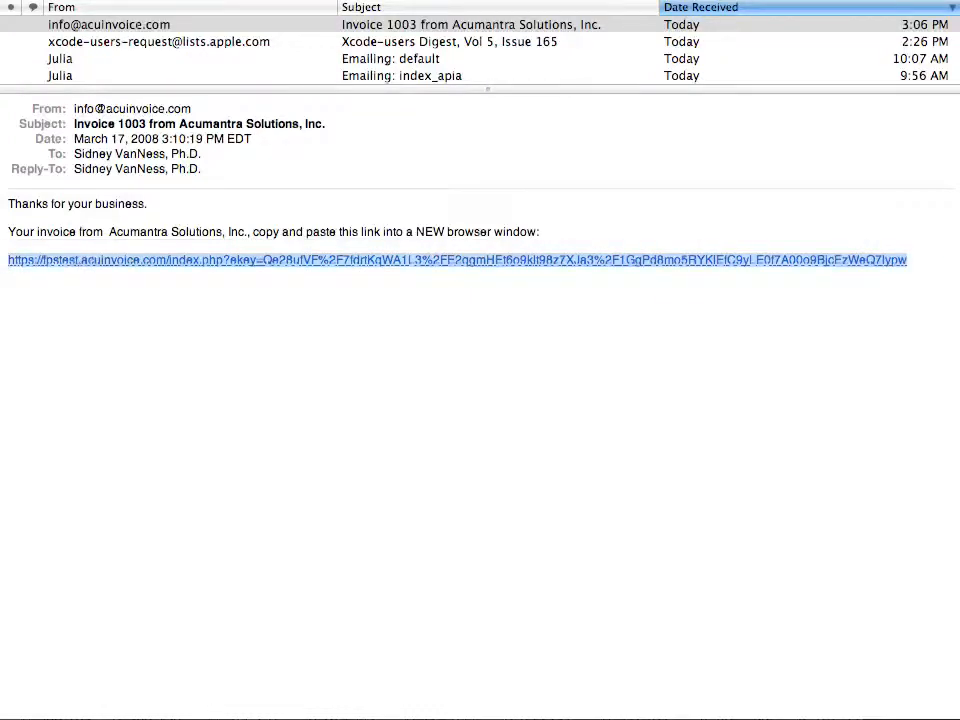
key("super+Tab")
left_click(129, 90)
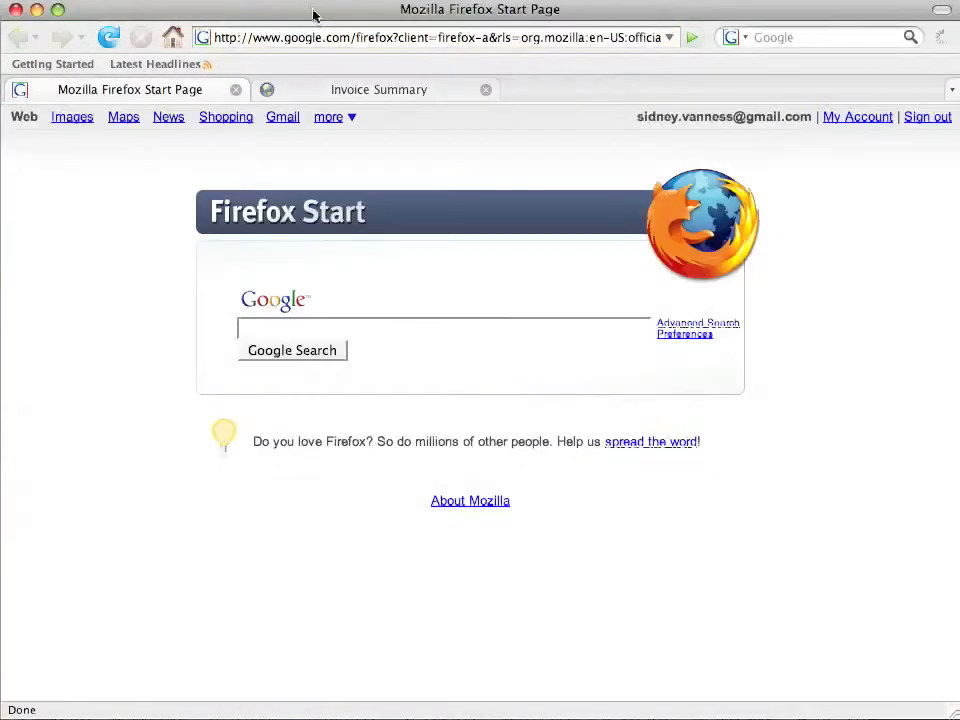
left_click(313, 37)
Load the pasted invoice 1003 link, scroll its details and history, then return to the Invoice Summary.
key("super+v")
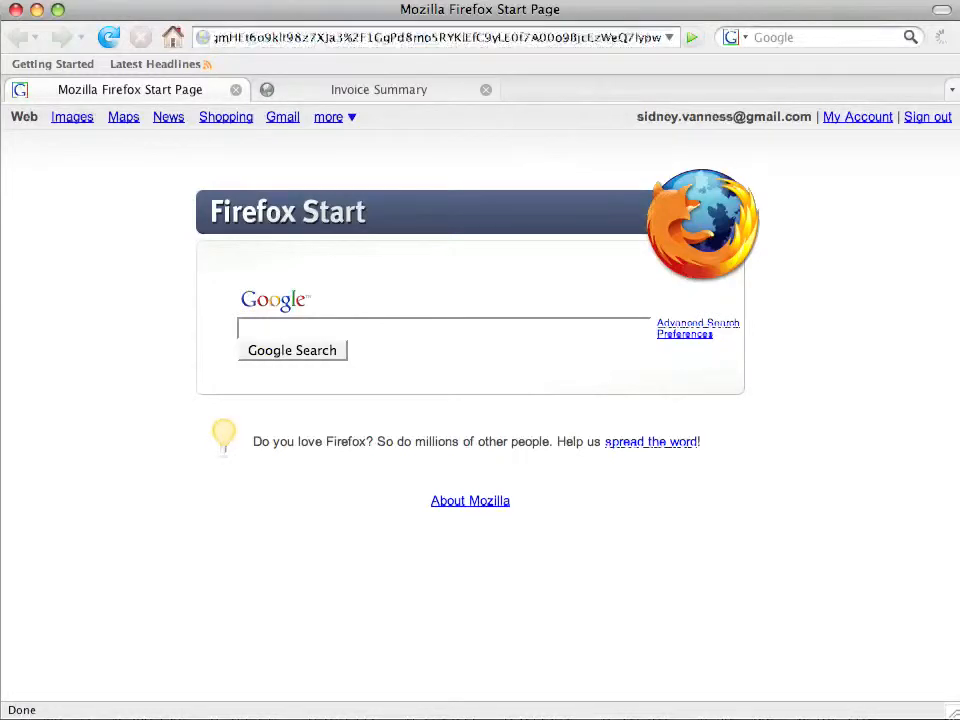
key("Return")
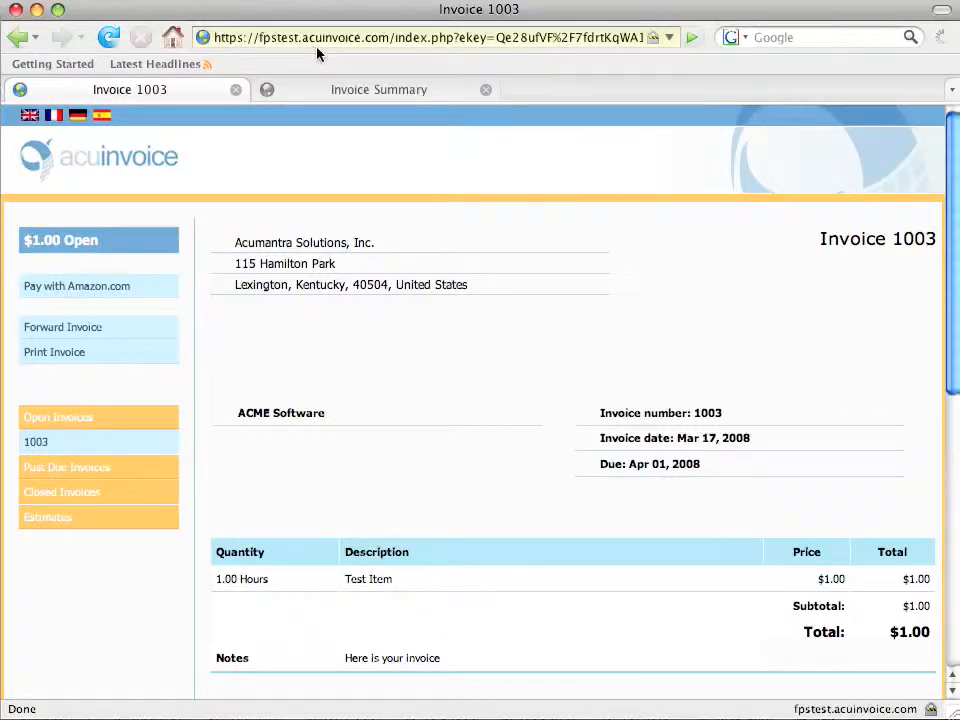
scroll(481, 284, "down", 10)
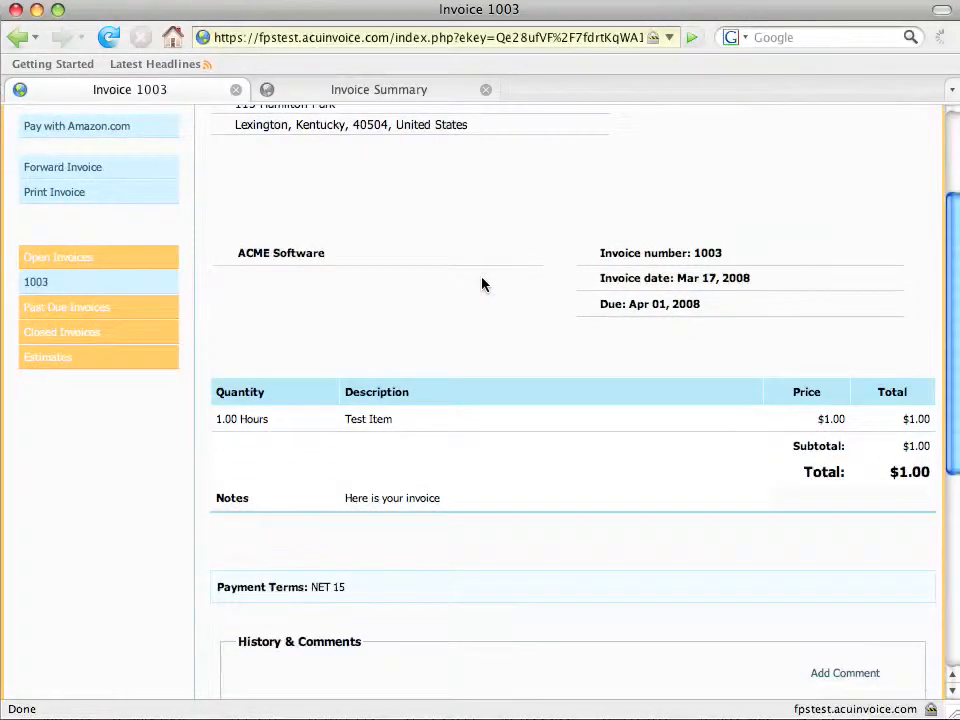
scroll(481, 284, "down", 3)
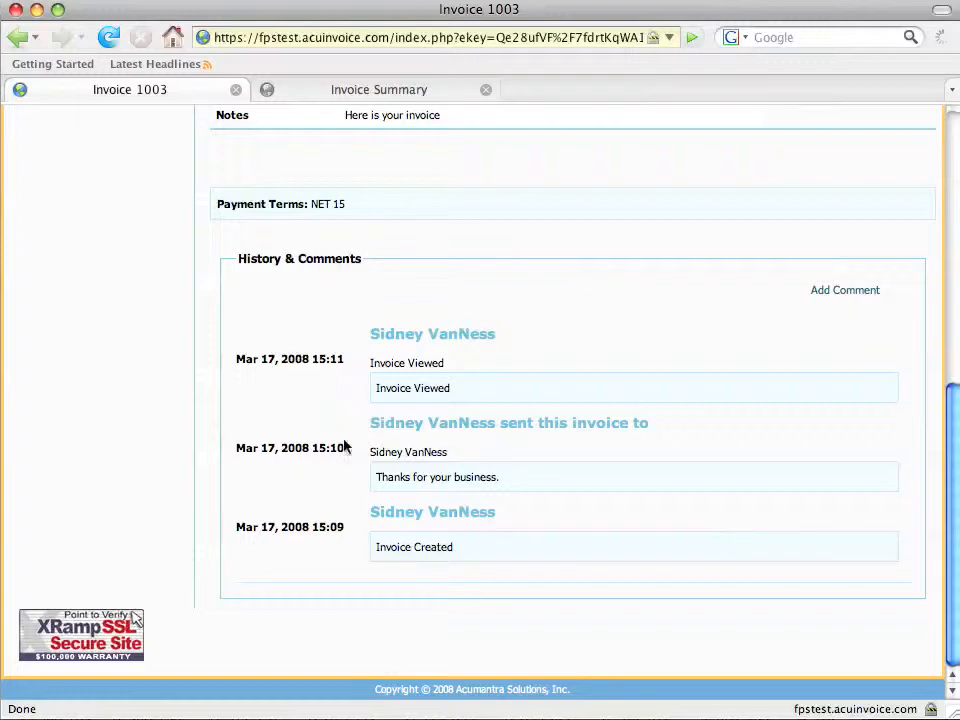
scroll(345, 448, "up", 3)
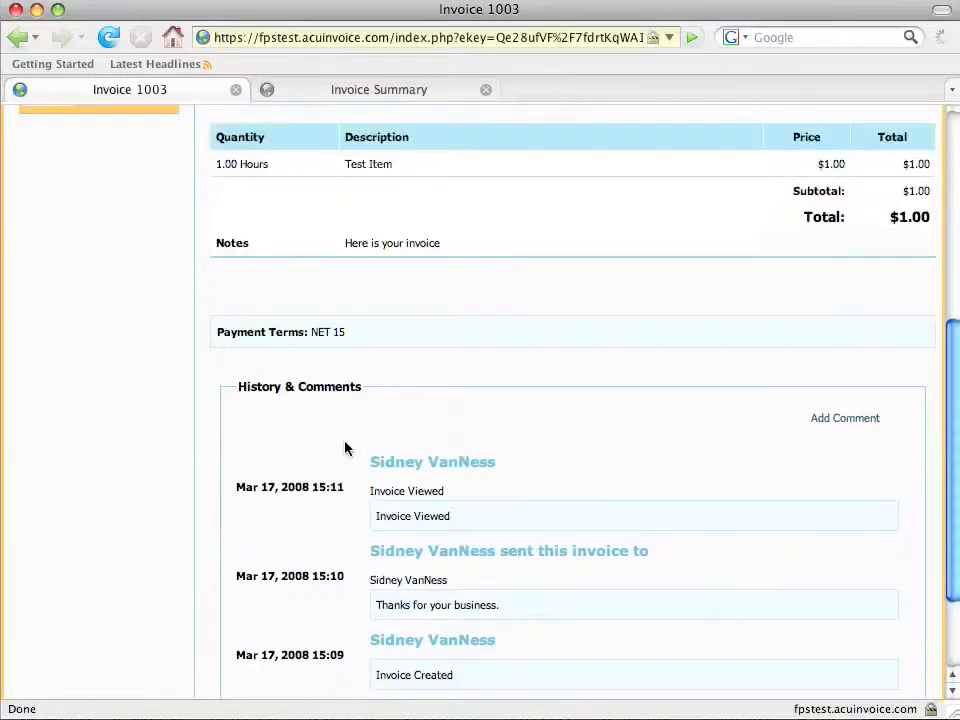
scroll(345, 448, "up", 7)
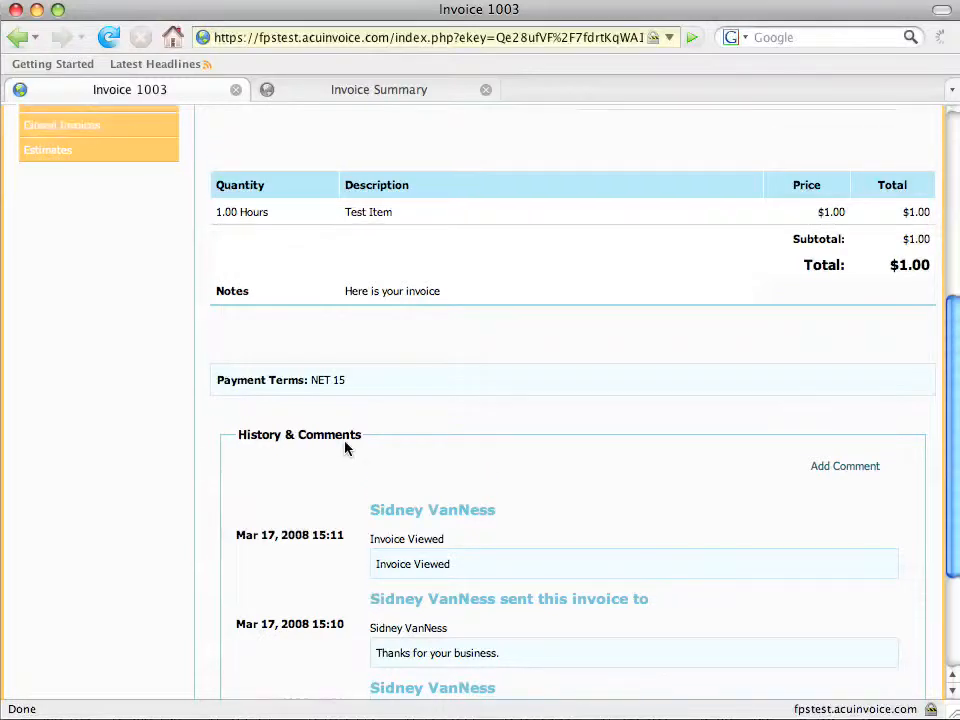
scroll(345, 448, "up", 1)
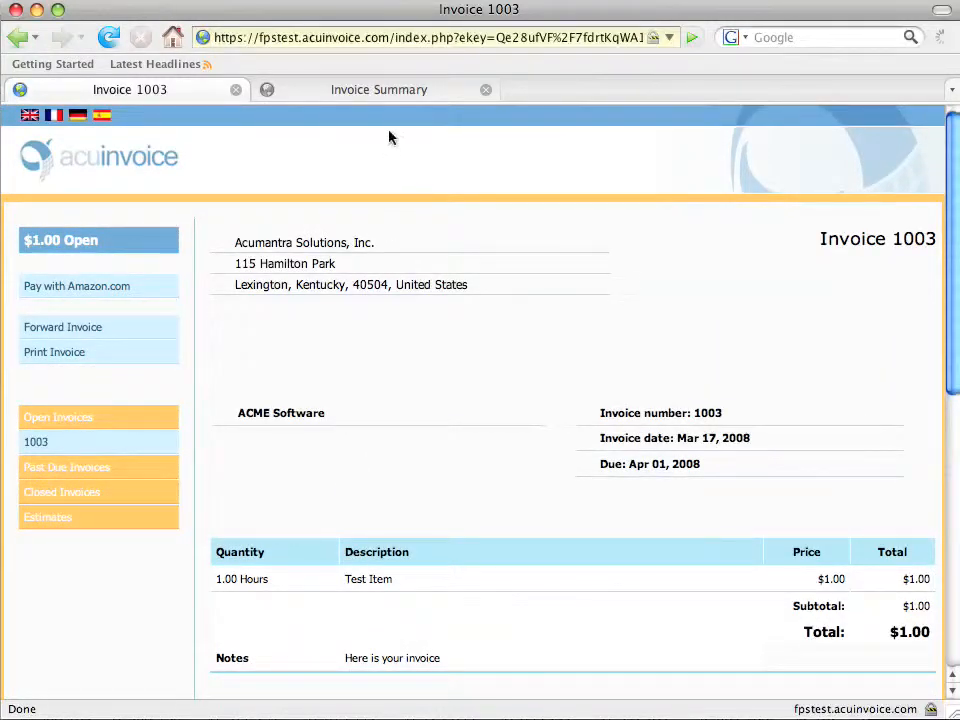
left_click(384, 99)
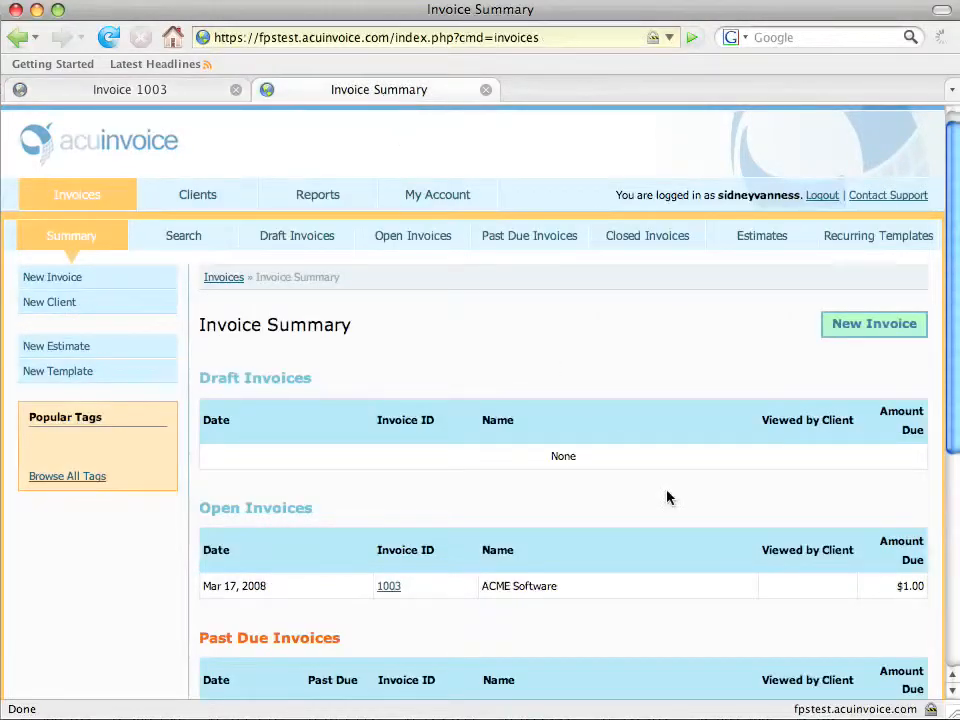
Reload the Invoice Summary to see 1003 marked Viewed by Client, then return to invoice 1003.
scroll(668, 498, "down", 2)
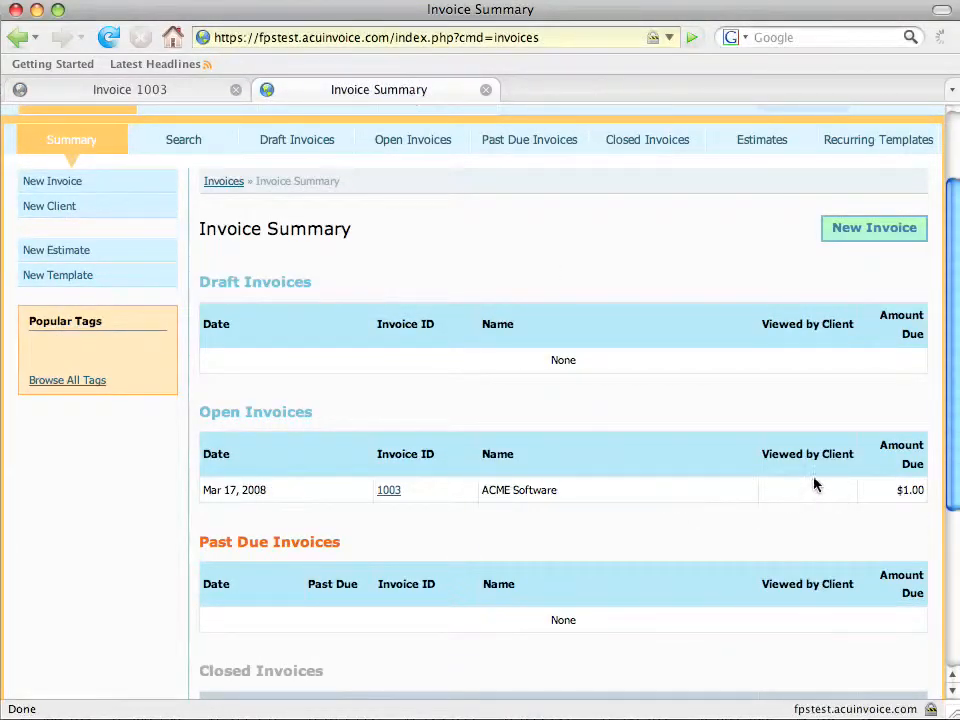
left_click(110, 42)
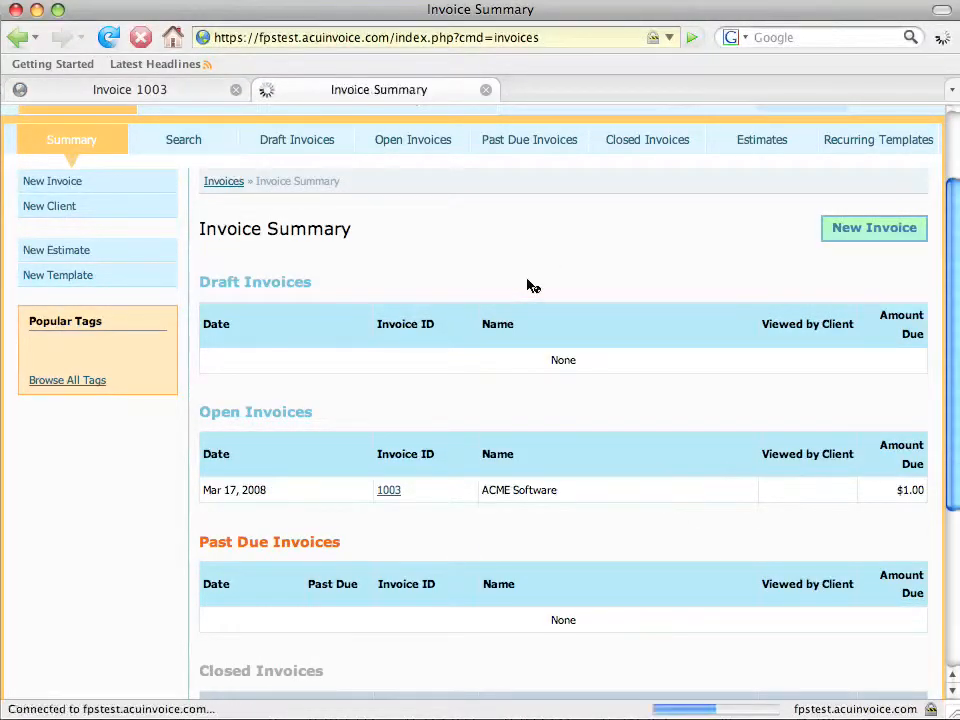
scroll(770, 384, "down", 1)
scroll(770, 384, "down", 1)
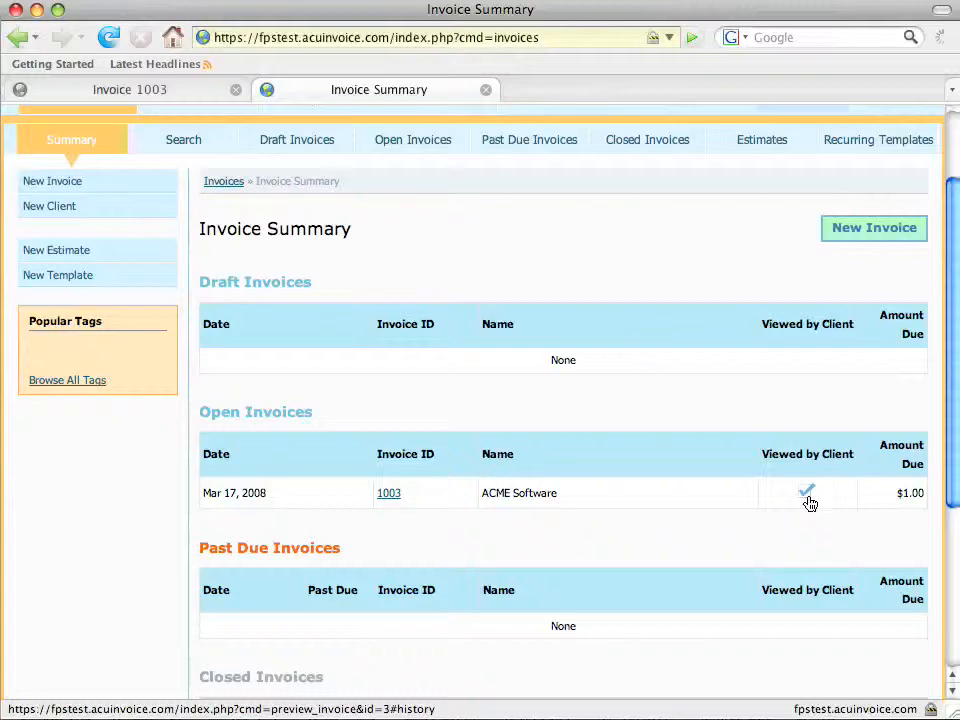
left_click(137, 91)
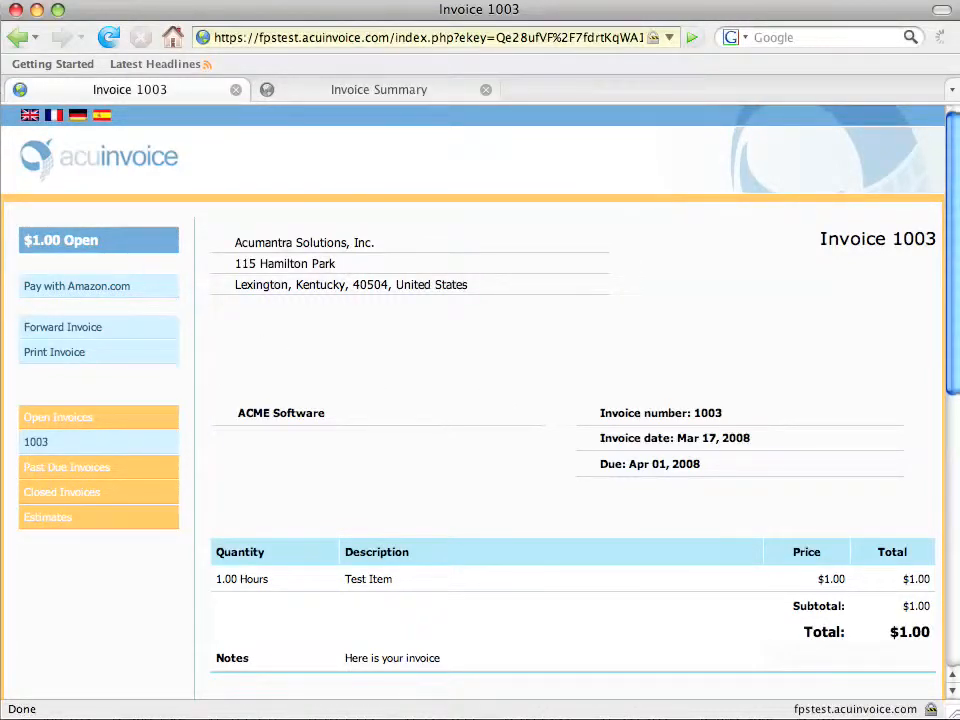
Pay with Amazon.com, signing in with the Amazon e-mail and password, and let the browser remember it.
left_click(54, 288)
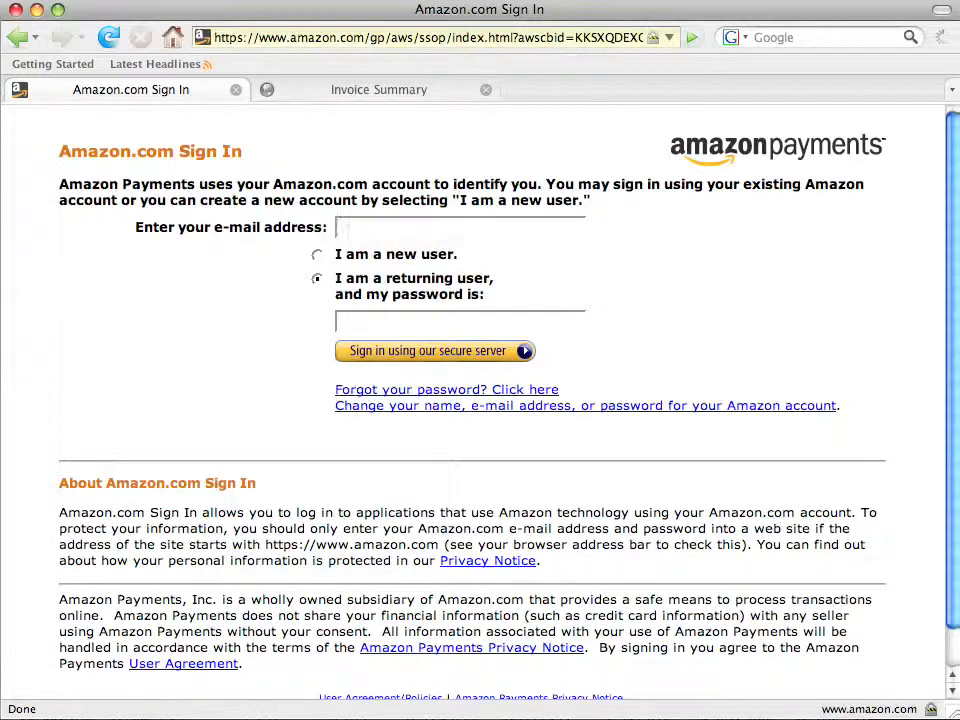
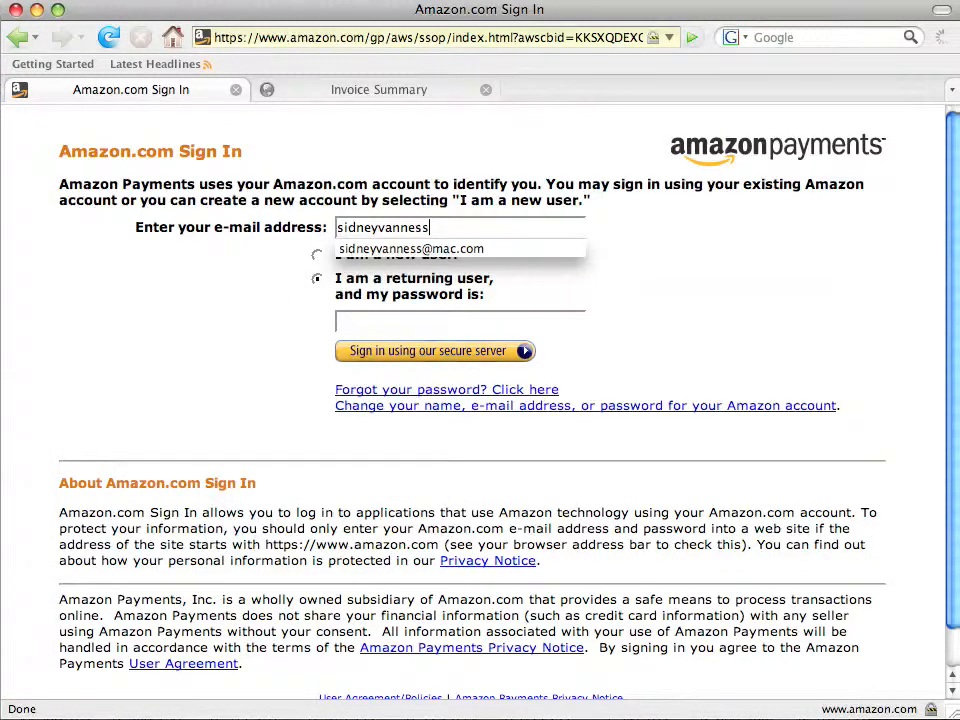
key("Down")
key("Tab")
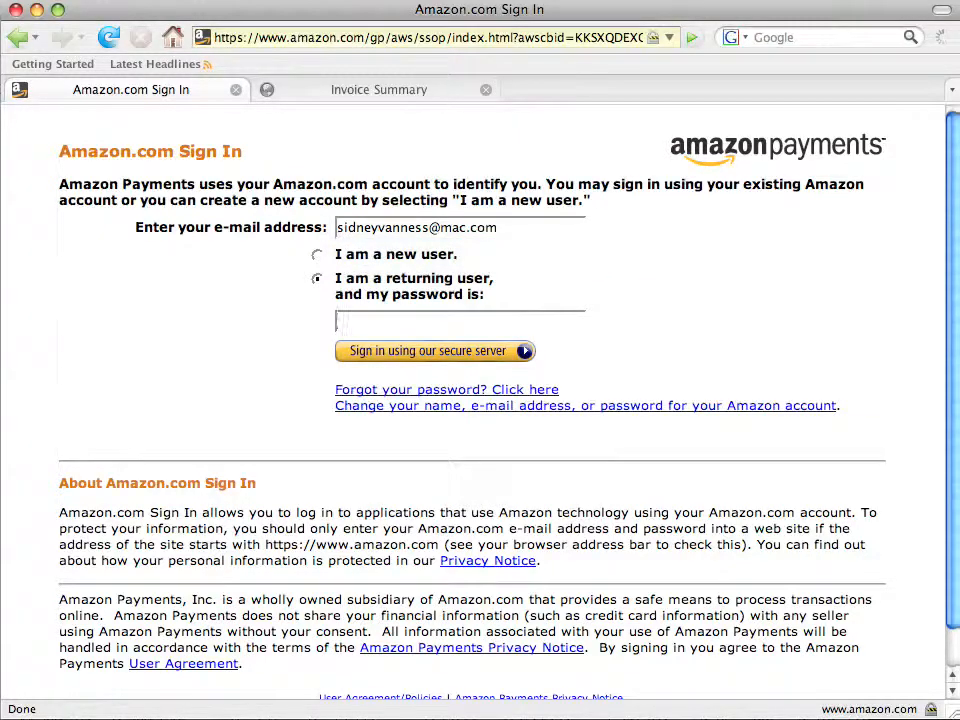
type("********")
left_click(399, 351)
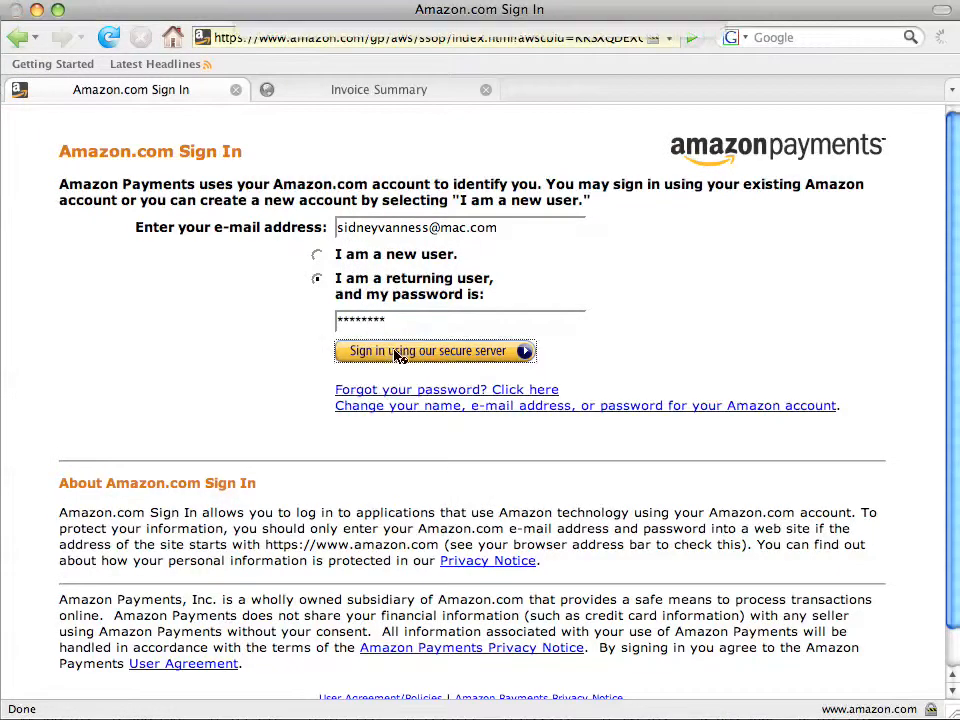
left_click(617, 131)
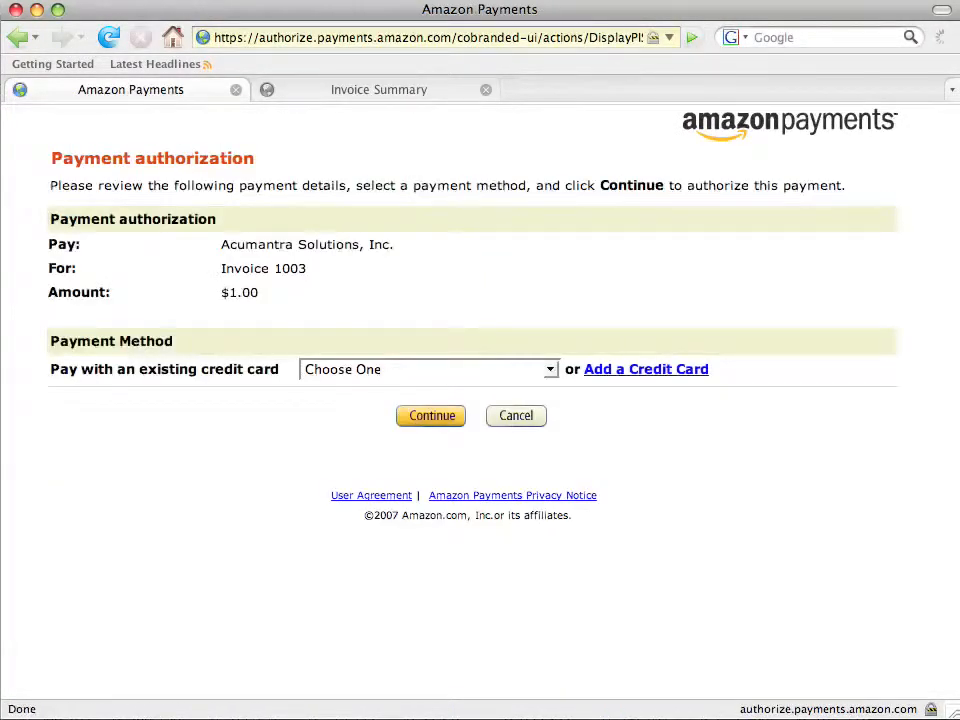
Pay the $1.00 for invoice 1003 with the saved American Express card and confirm it.
left_click(318, 372)
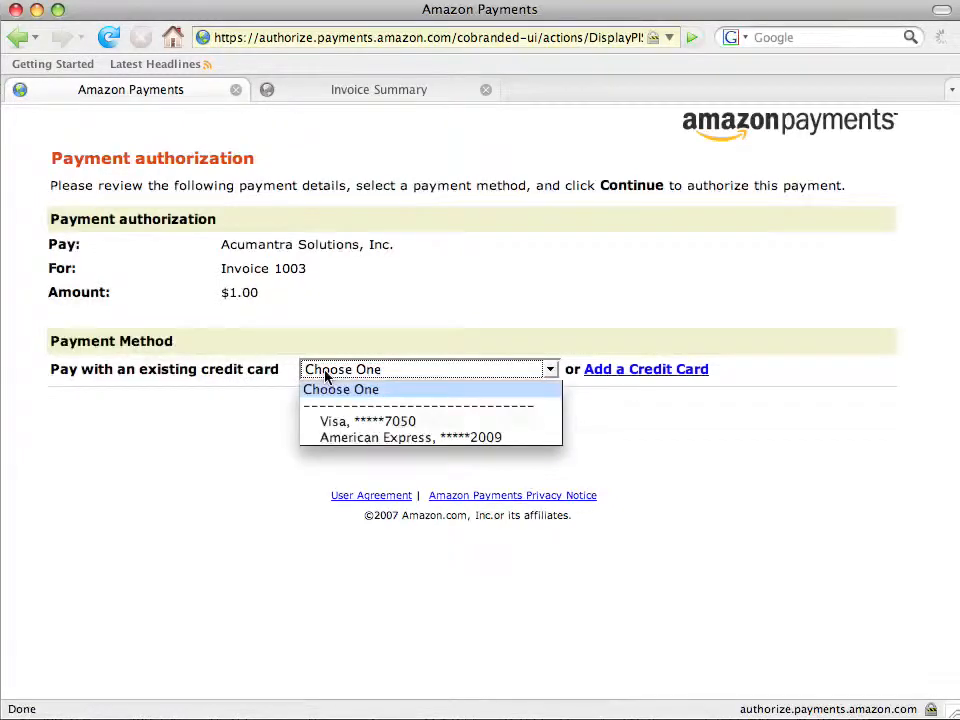
left_click(346, 438)
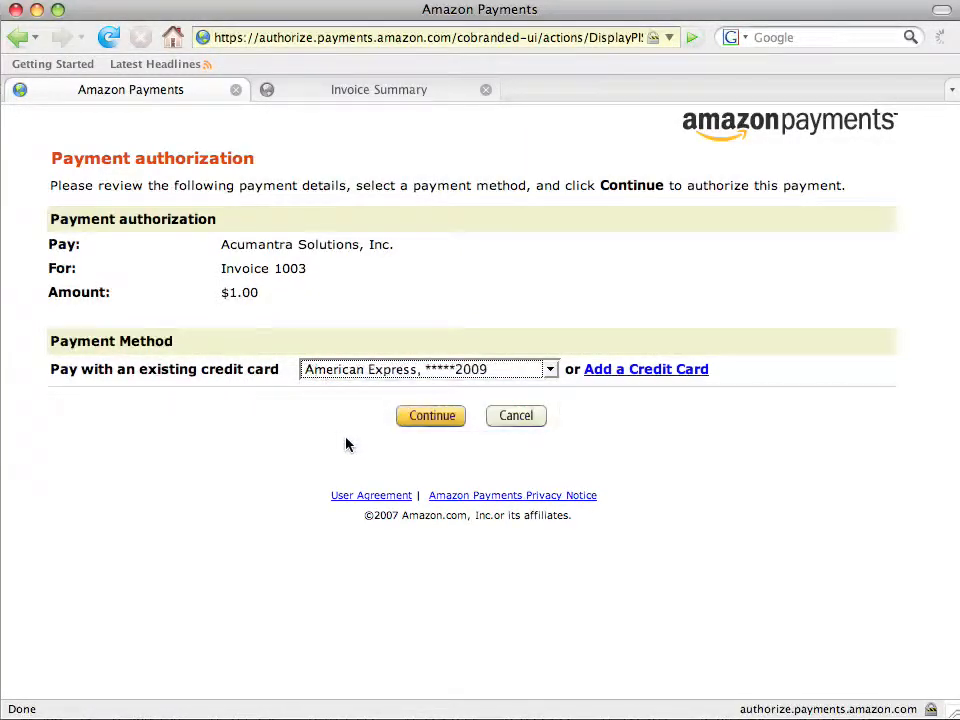
left_click(431, 420)
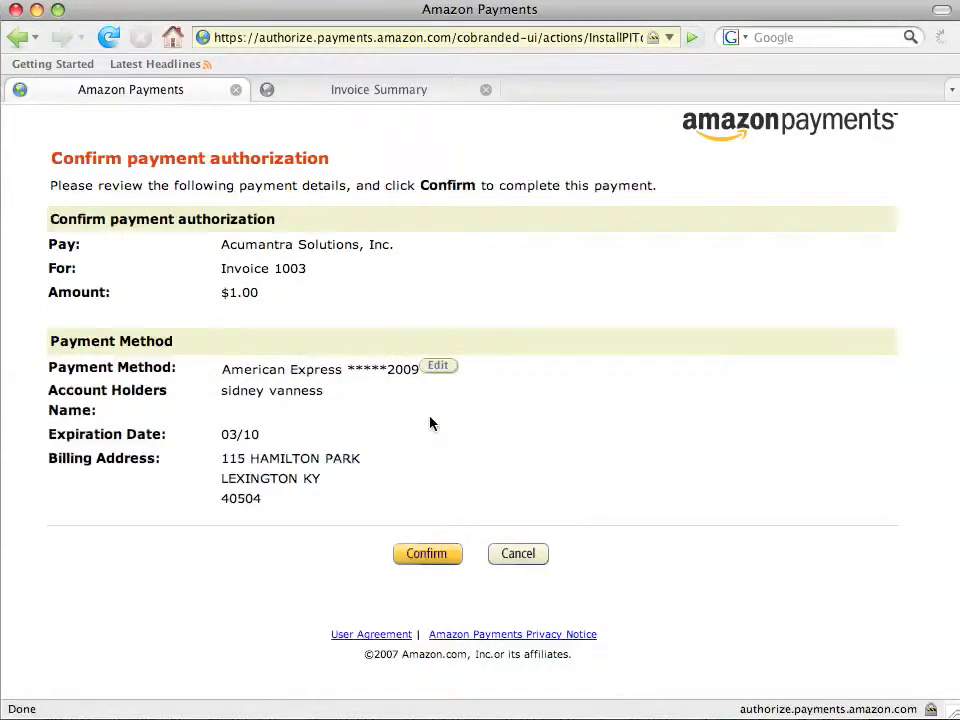
left_click(427, 555)
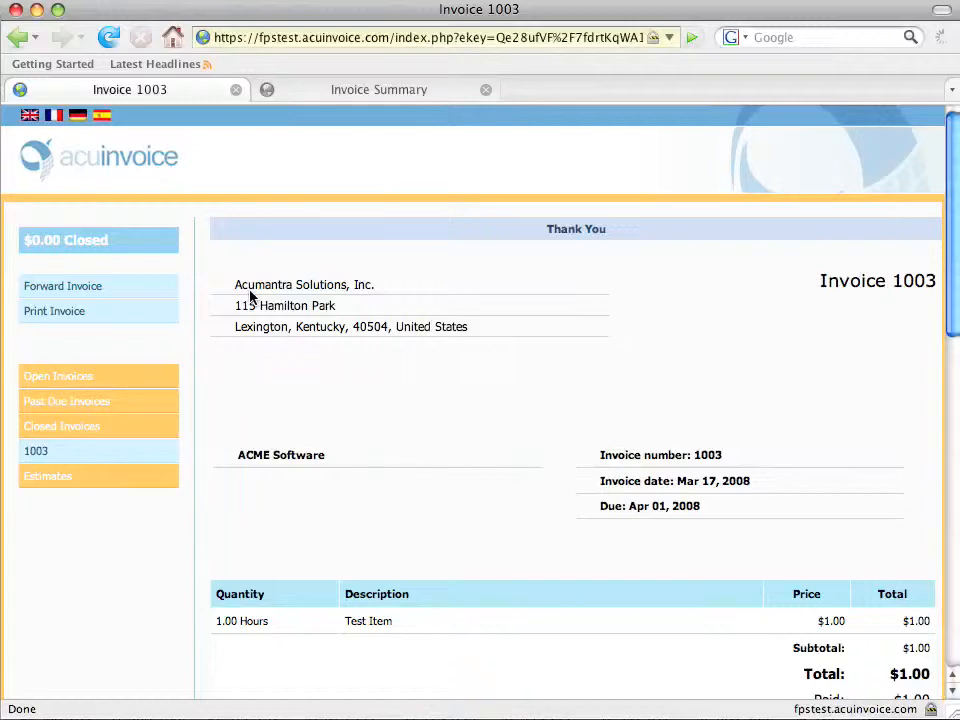
Review invoice 1003's $1.00 payment, $0.00 balance and history, then return to Invoice Summary.
scroll(458, 380, "down", 5)
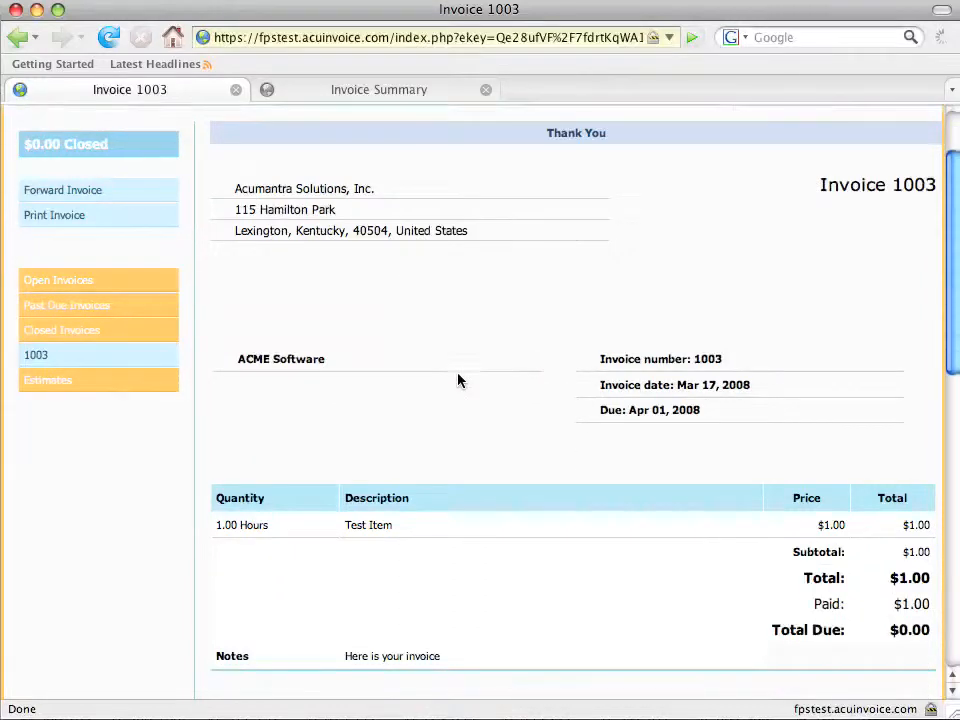
scroll(458, 380, "down", 4)
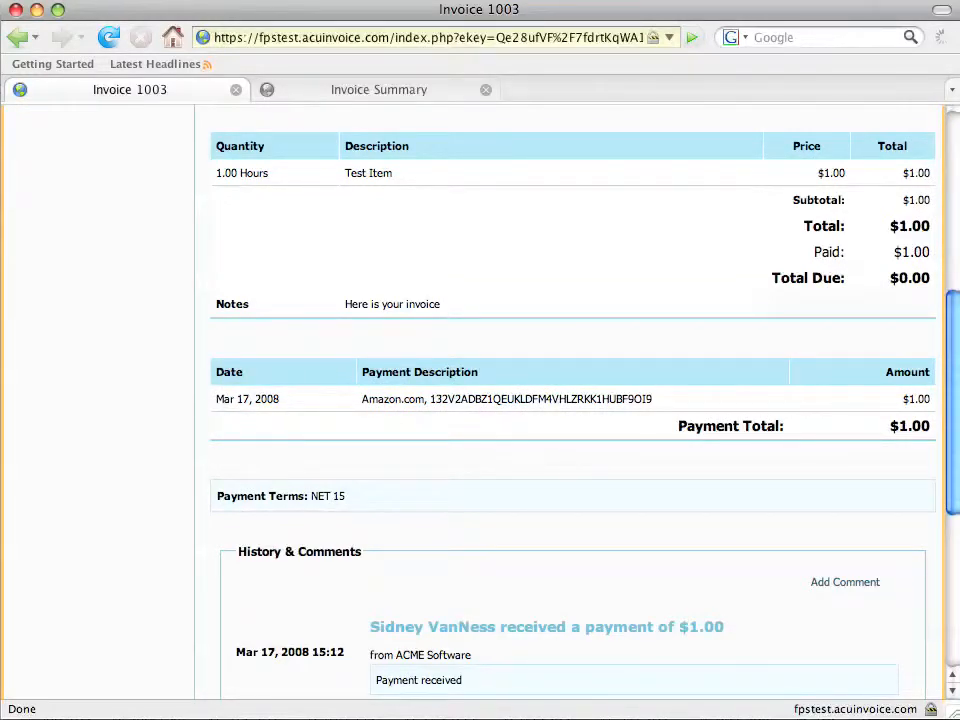
left_click_drag(431, 399, 625, 405)
scroll(561, 404, "down", 3)
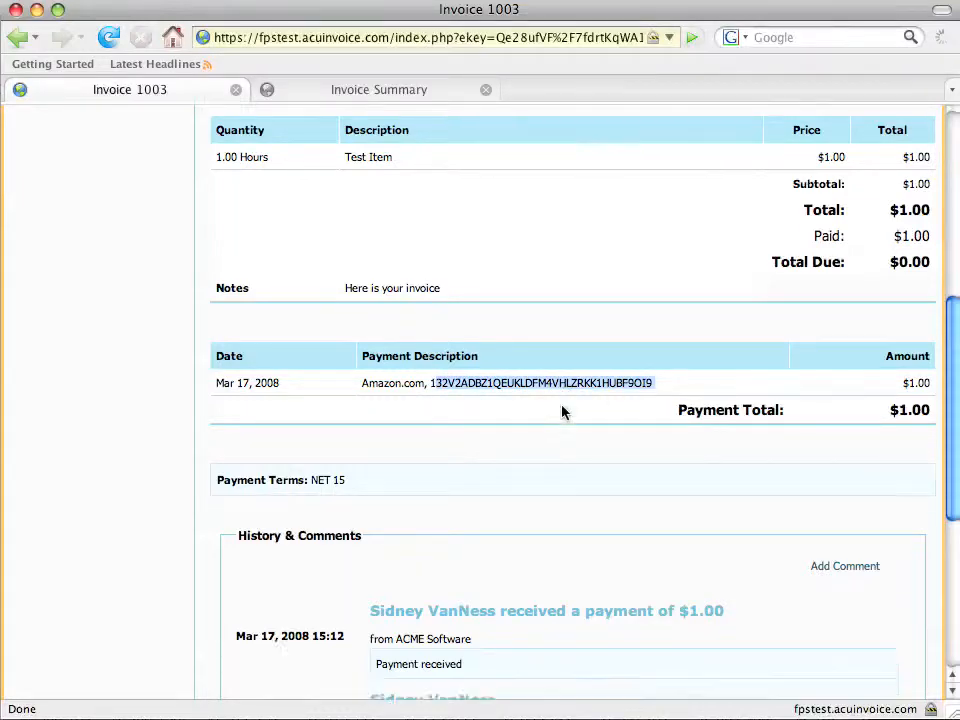
scroll(561, 410, "down", 2)
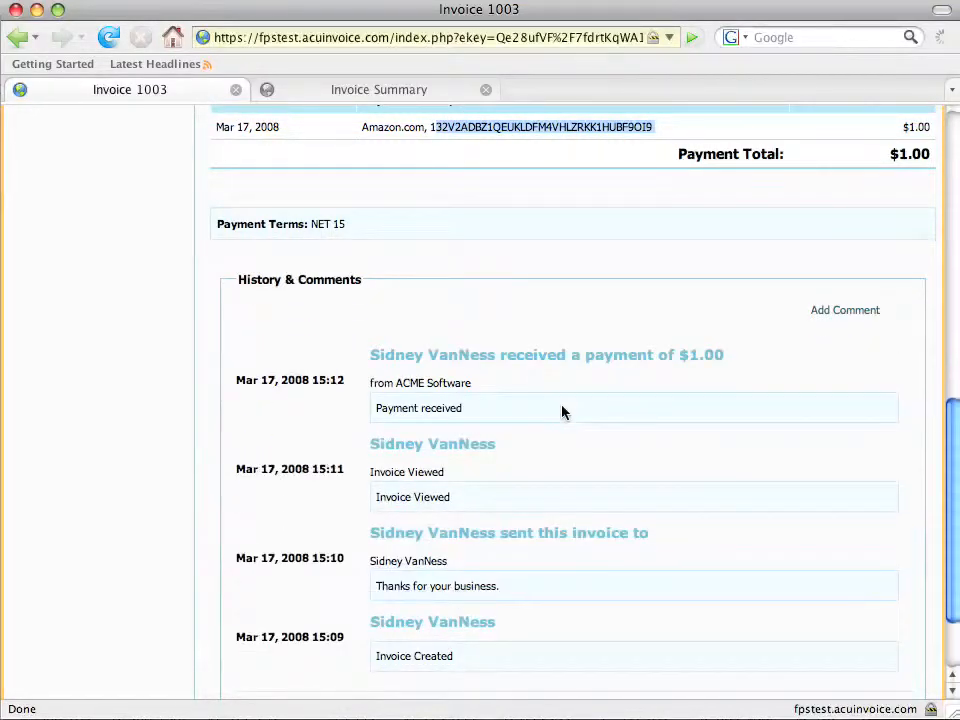
scroll(561, 410, "up", 13)
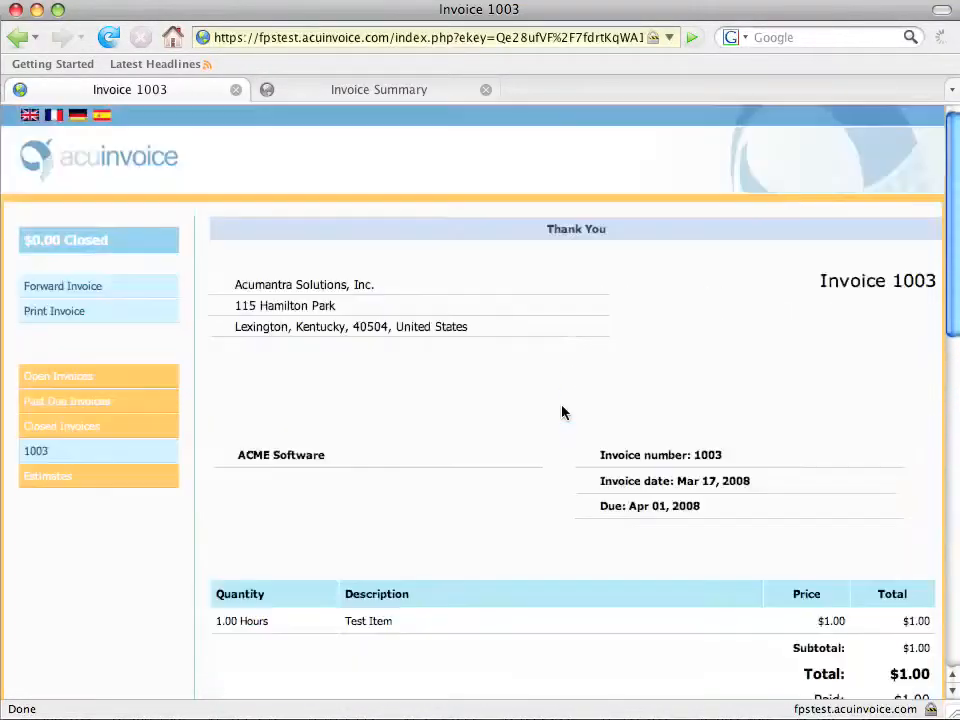
left_click(425, 98)
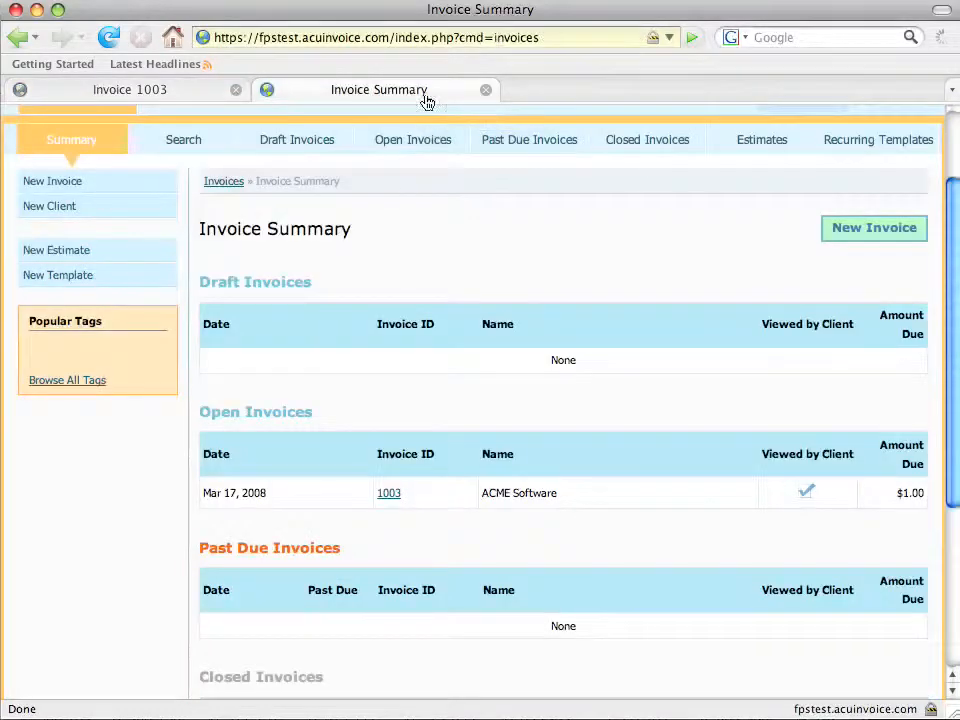
Reload the Invoice Summary so invoice 1003 for ACME Software shows under Closed Invoices.
scroll(572, 246, "down", 5)
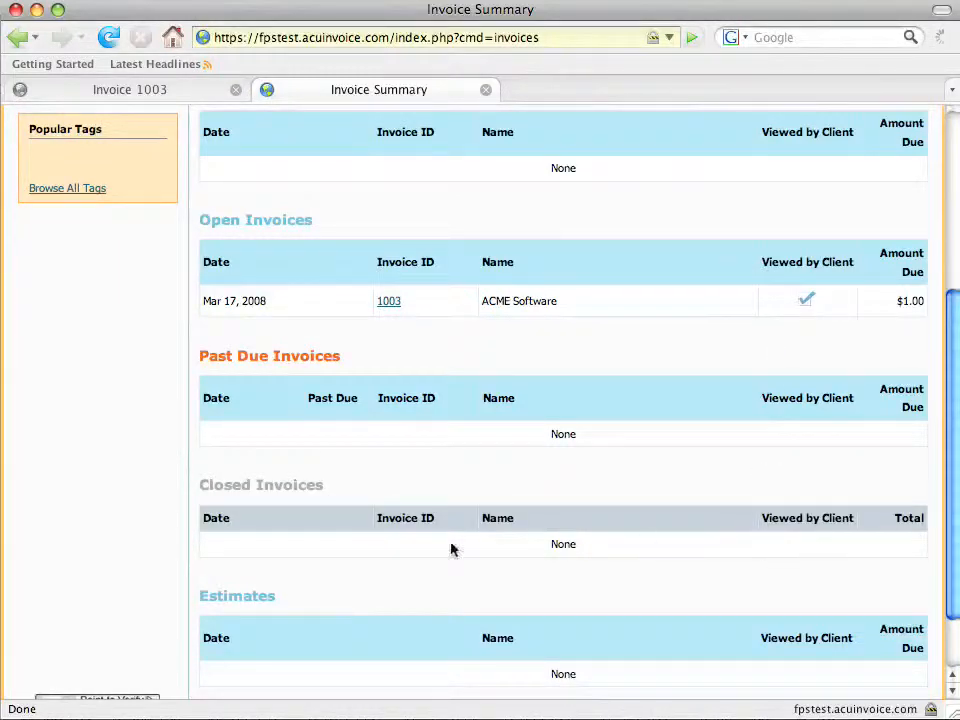
left_click(108, 38)
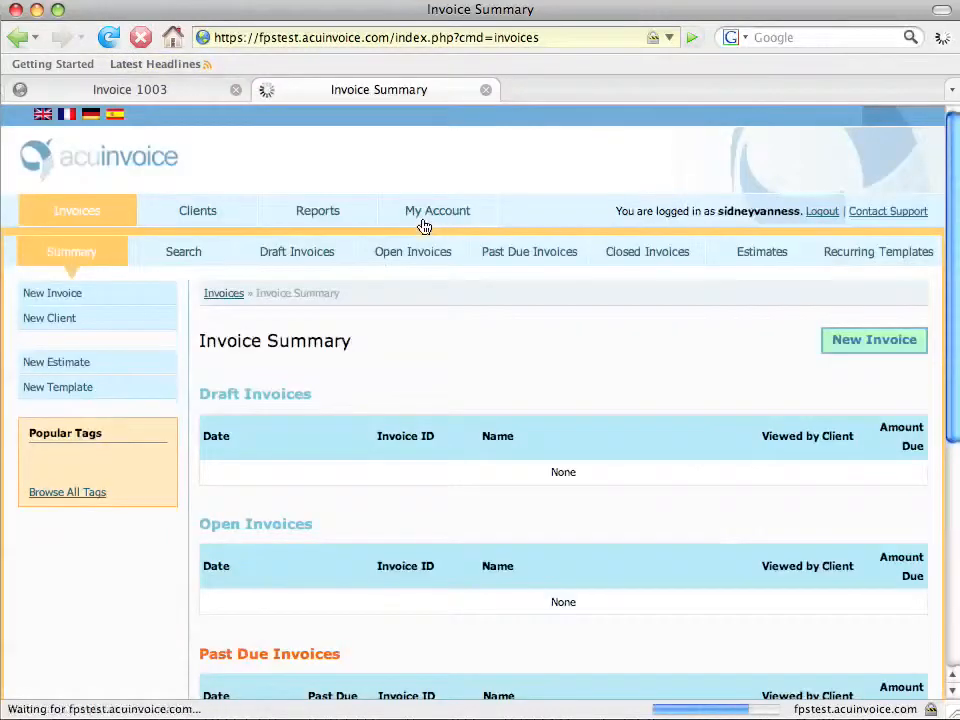
scroll(422, 225, "down", 3)
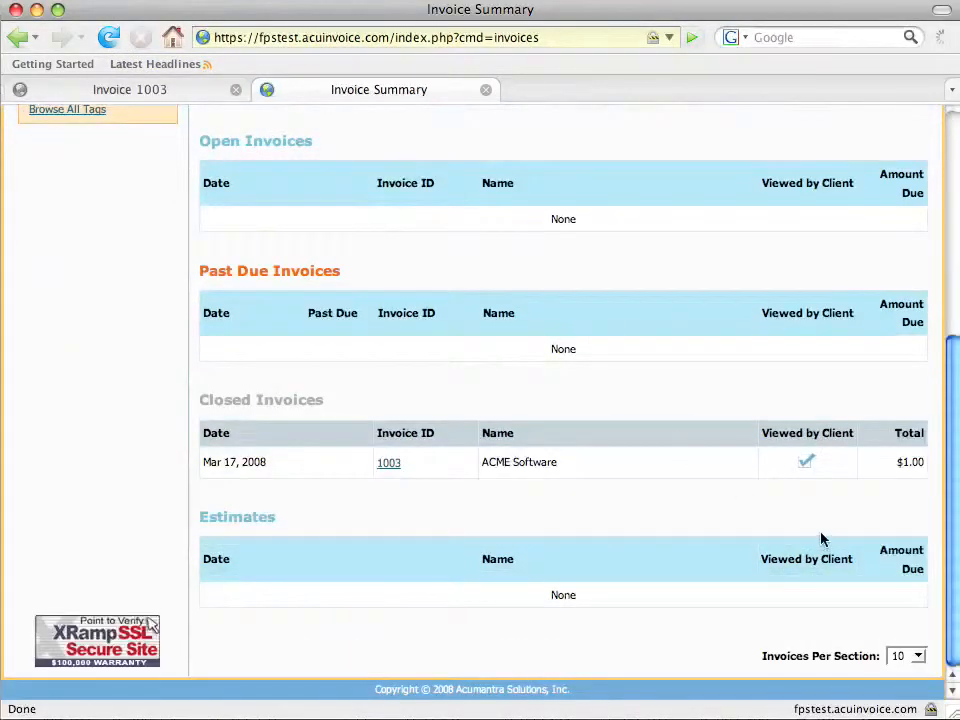